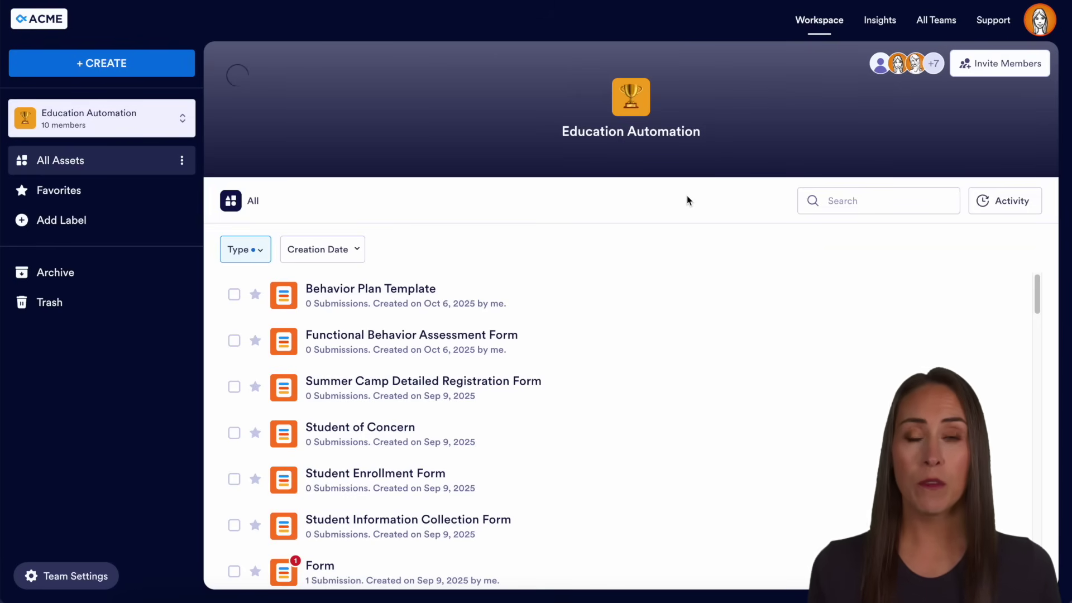
- Begin creating a new form, then abandon it
{"action": "left_click", "coordinate": [124, 68]}
{"action": "left_click", "coordinate": [296, 289]}
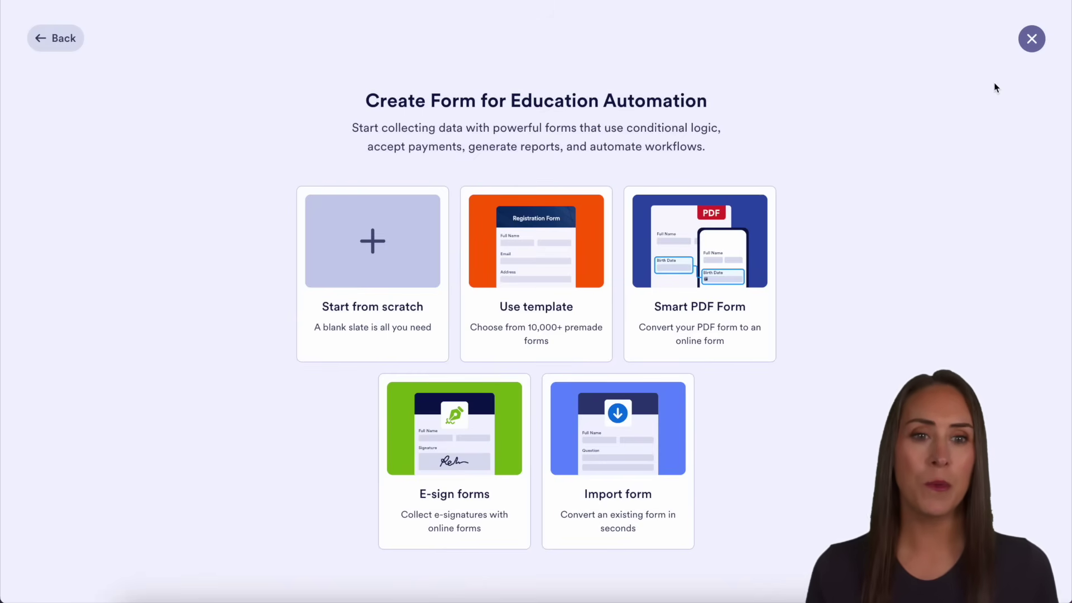
{"action": "left_click", "coordinate": [1035, 43]}
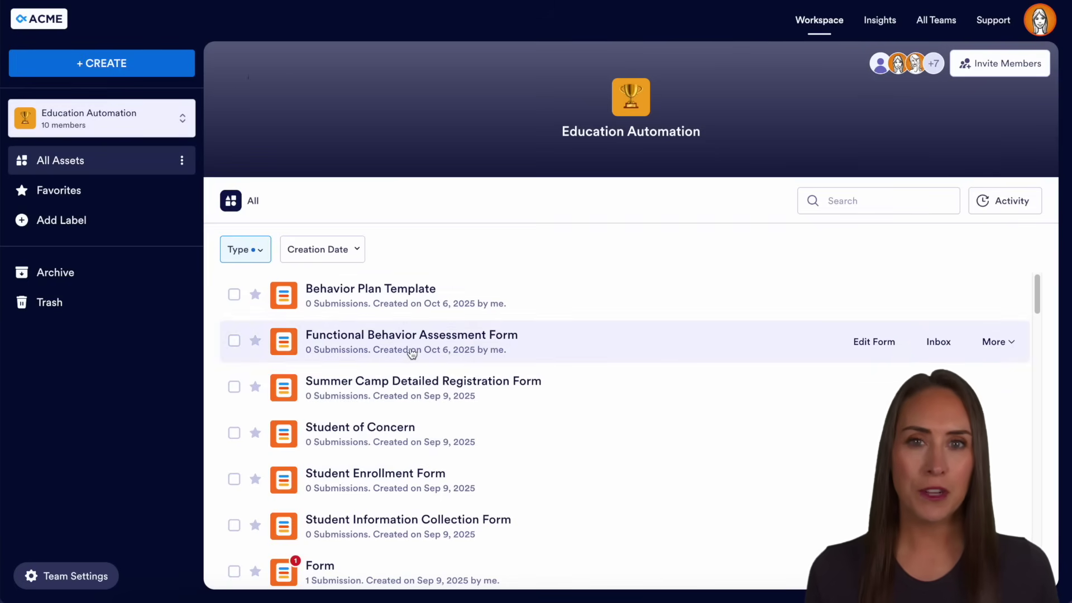
- Open the Functional Behavior Assessment Form in the builder and review its date, student, teacher and email fields
{"action": "left_click", "coordinate": [882, 350]}
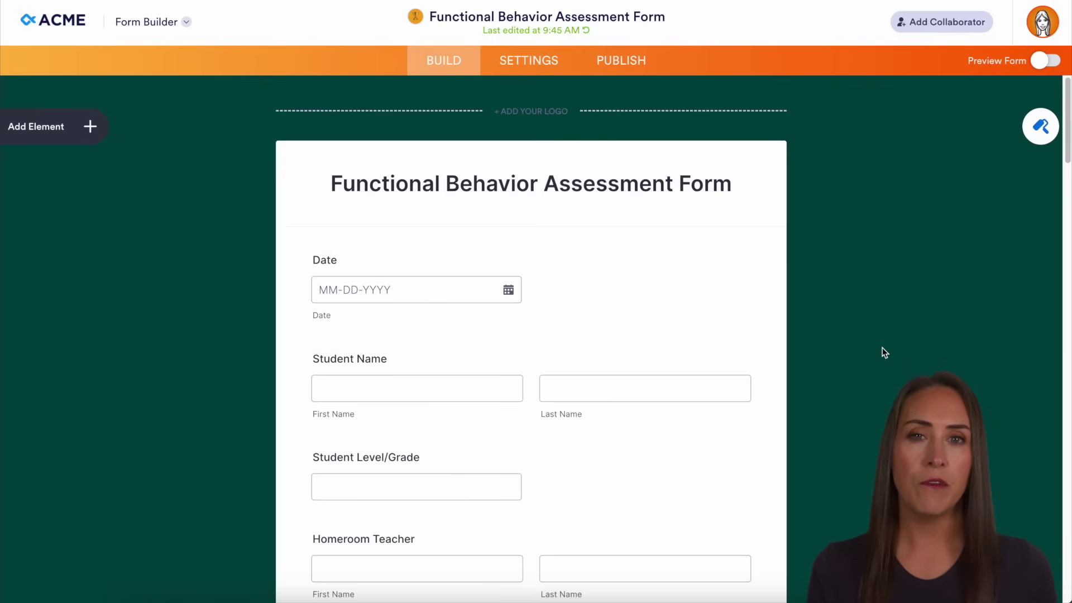
{"action": "scroll", "coordinate": [882, 347], "scroll_direction": "down", "scroll_amount": 6}
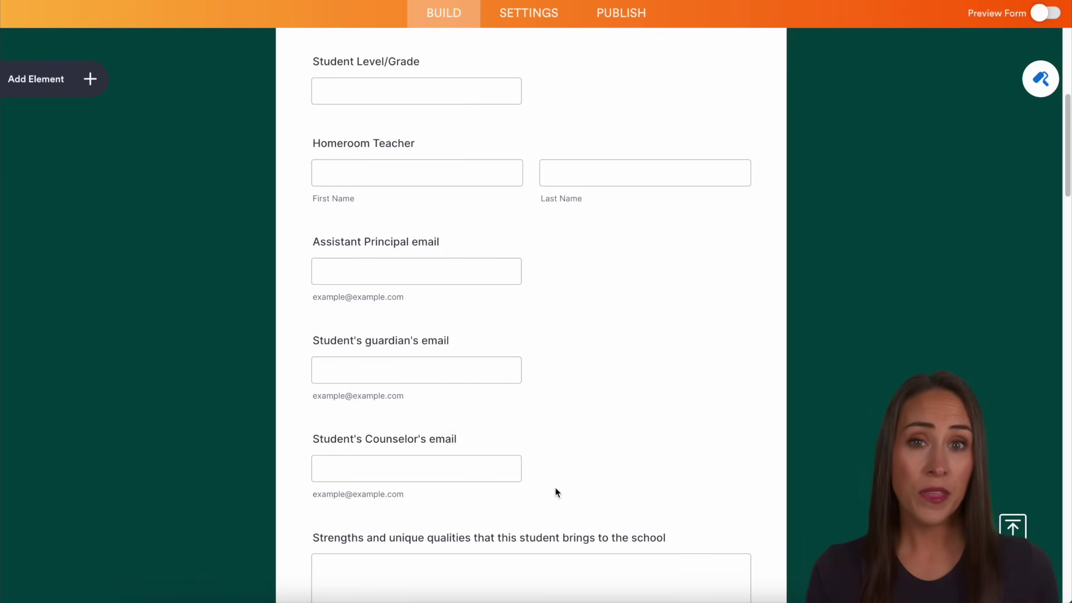
{"action": "scroll", "coordinate": [556, 489], "scroll_direction": "up", "scroll_amount": 6}
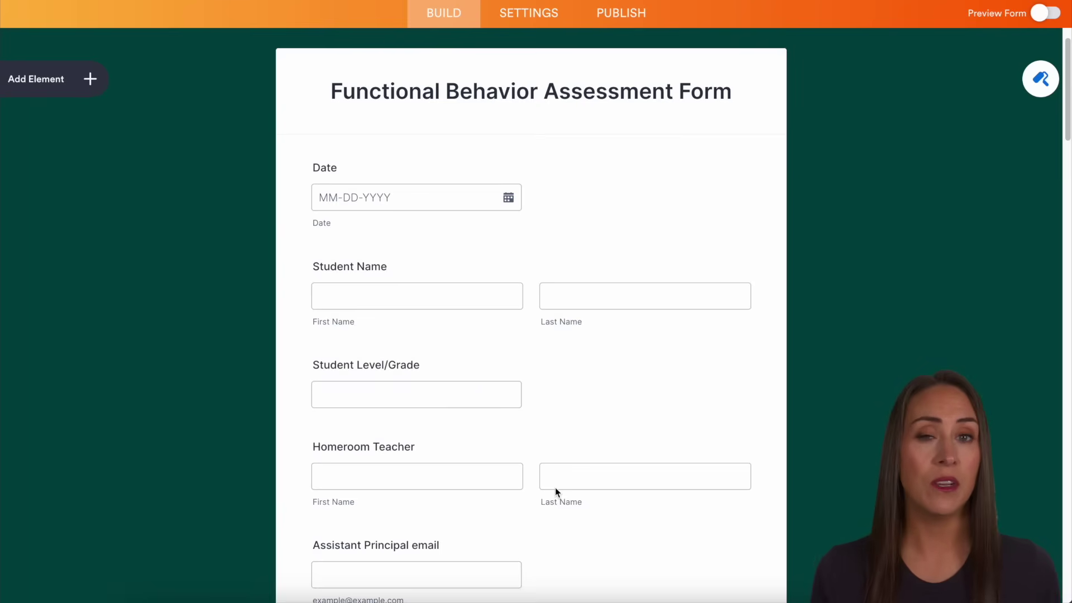
{"action": "scroll", "coordinate": [555, 491], "scroll_direction": "down", "scroll_amount": 6}
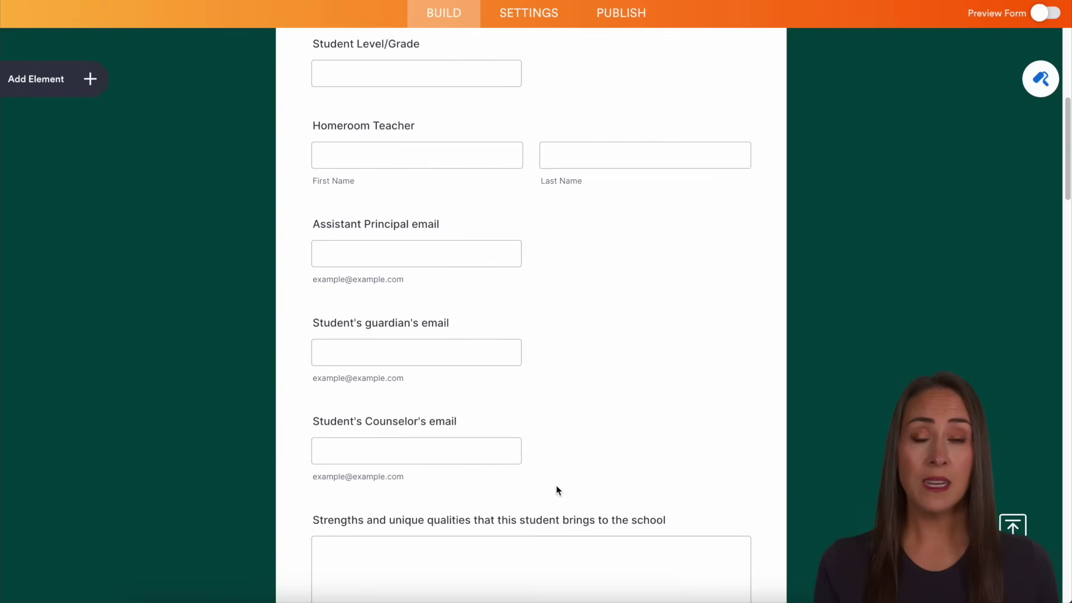
{"action": "scroll", "coordinate": [556, 490], "scroll_direction": "down", "scroll_amount": 13}
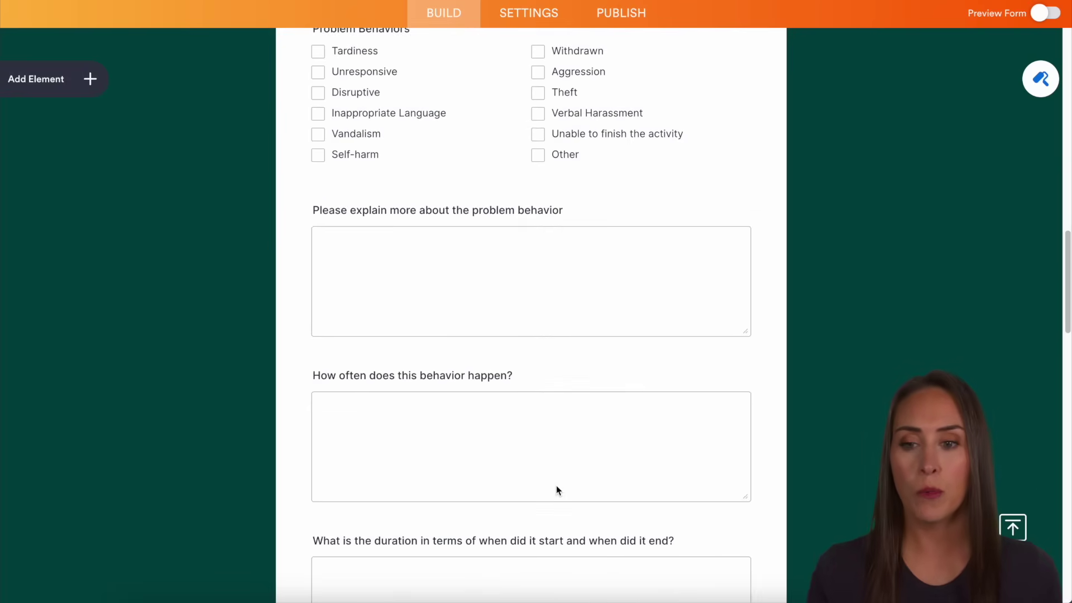
{"action": "scroll", "coordinate": [556, 490], "scroll_direction": "down", "scroll_amount": 5}
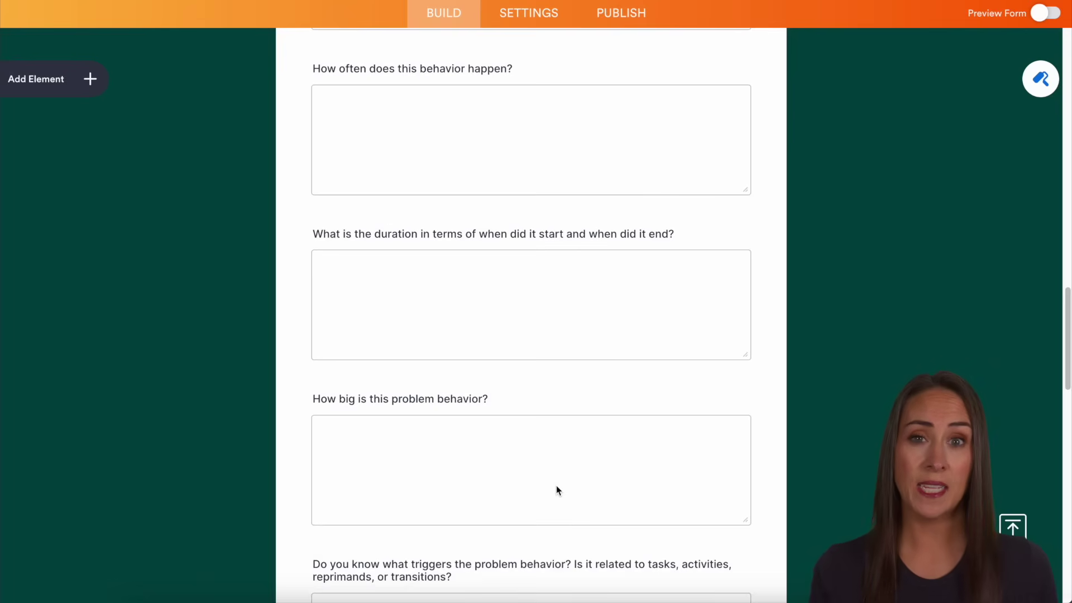
{"action": "scroll", "coordinate": [556, 490], "scroll_direction": "up", "scroll_amount": 1}
{"action": "scroll", "coordinate": [556, 490], "scroll_direction": "up", "scroll_amount": 7}
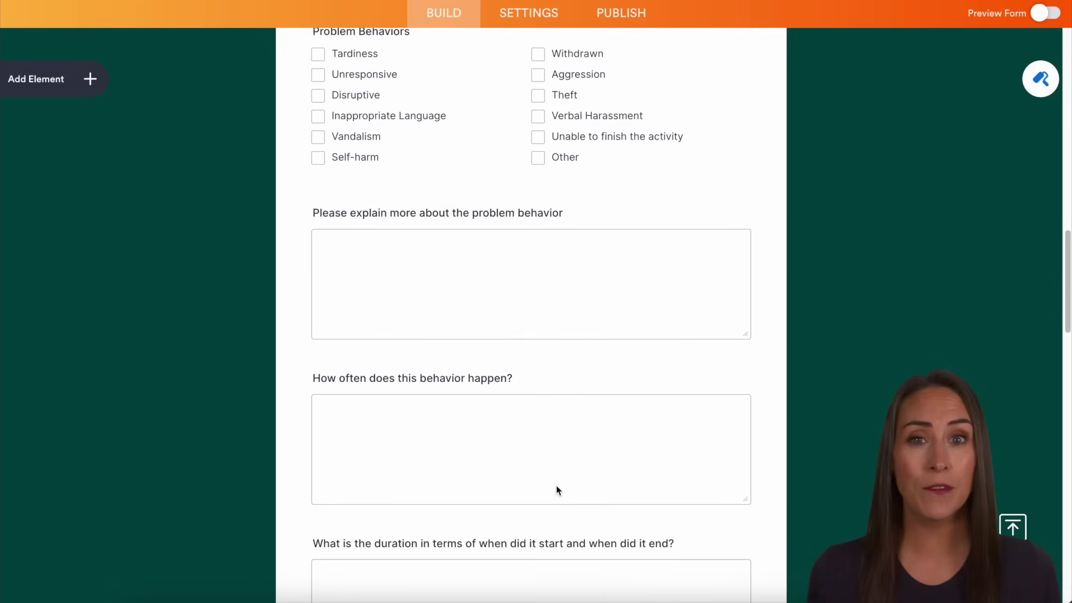
{"action": "scroll", "coordinate": [557, 490], "scroll_direction": "up", "scroll_amount": 14}
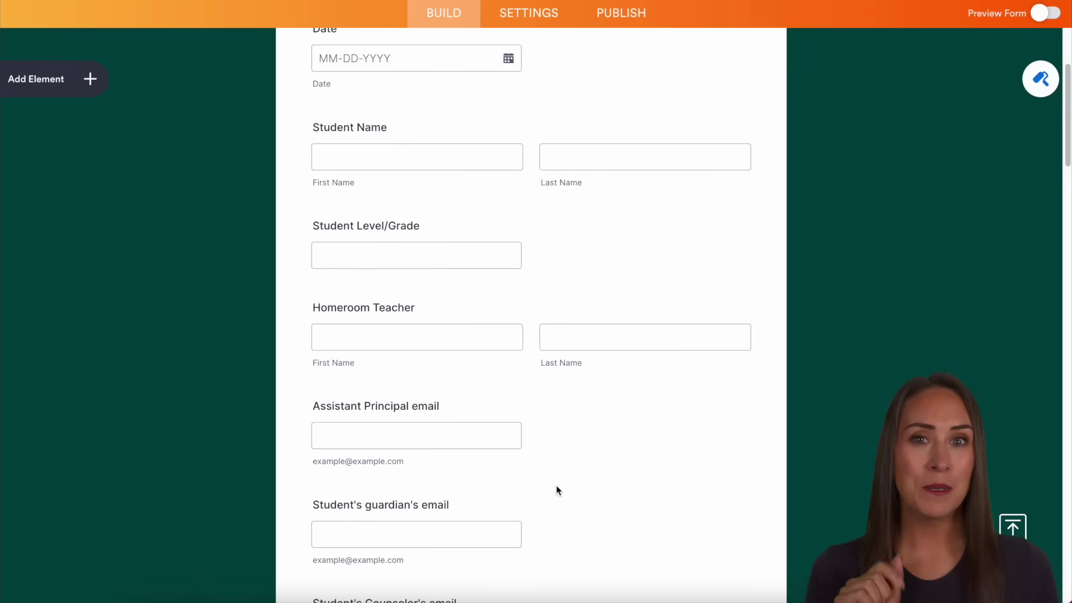
{"action": "scroll", "coordinate": [556, 491], "scroll_direction": "up", "scroll_amount": 5}
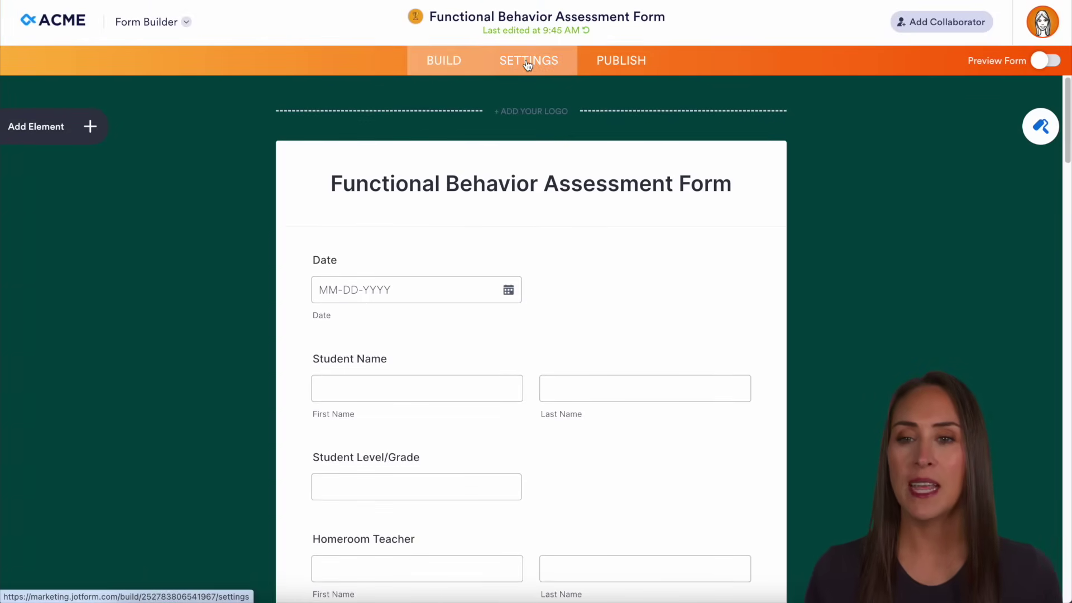
- From the form's Workflows settings, create a new workflow and zoom the canvas out
{"action": "left_click", "coordinate": [527, 65]}
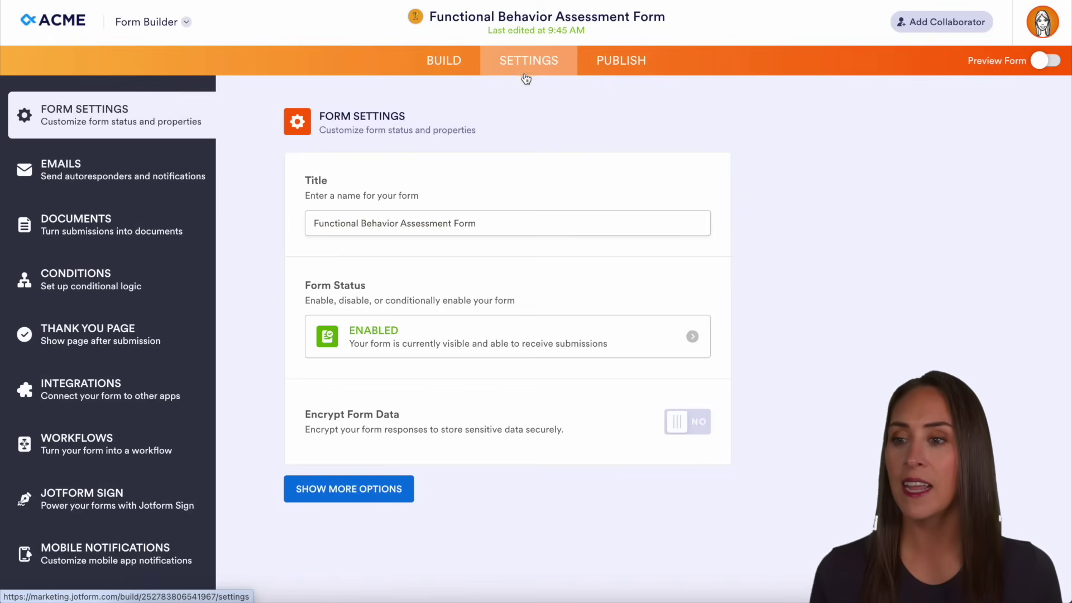
{"action": "left_click", "coordinate": [59, 453]}
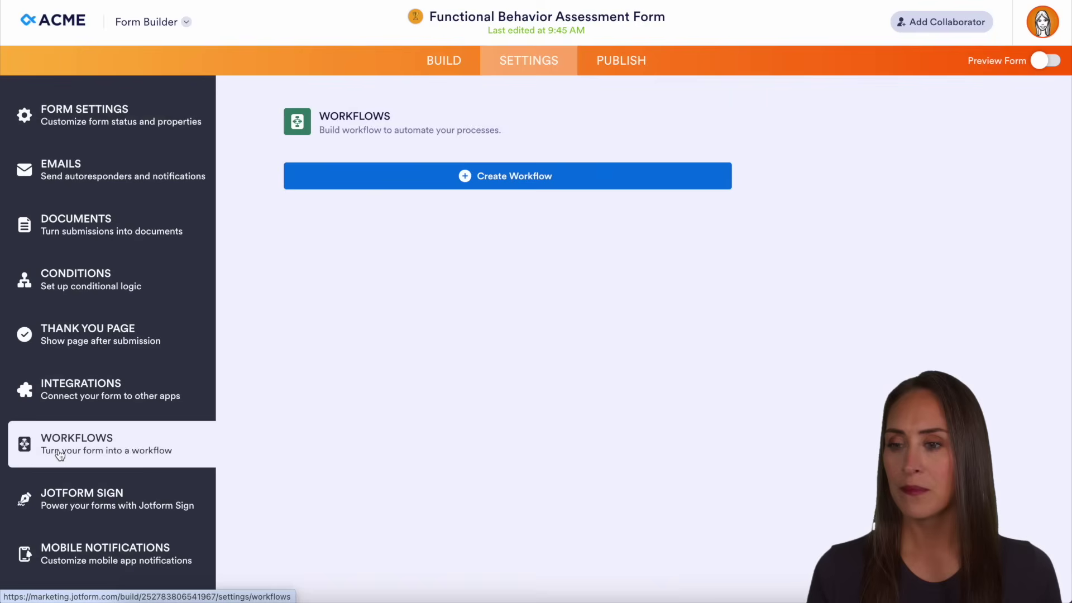
{"action": "left_click", "coordinate": [538, 176]}
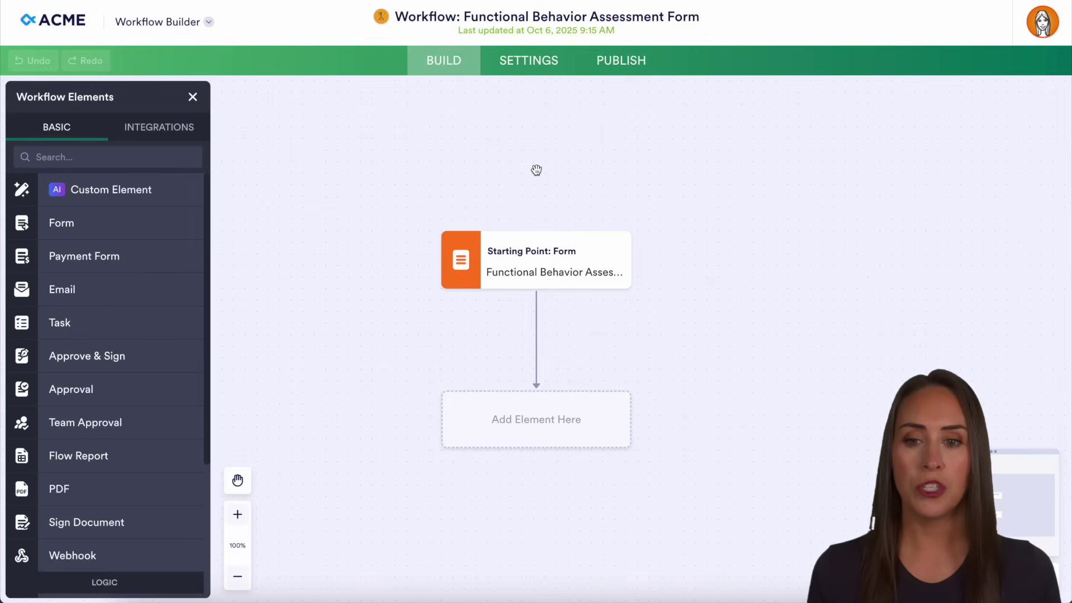
{"action": "scroll", "coordinate": [687, 326], "scroll_direction": "down", "scroll_amount": 3}
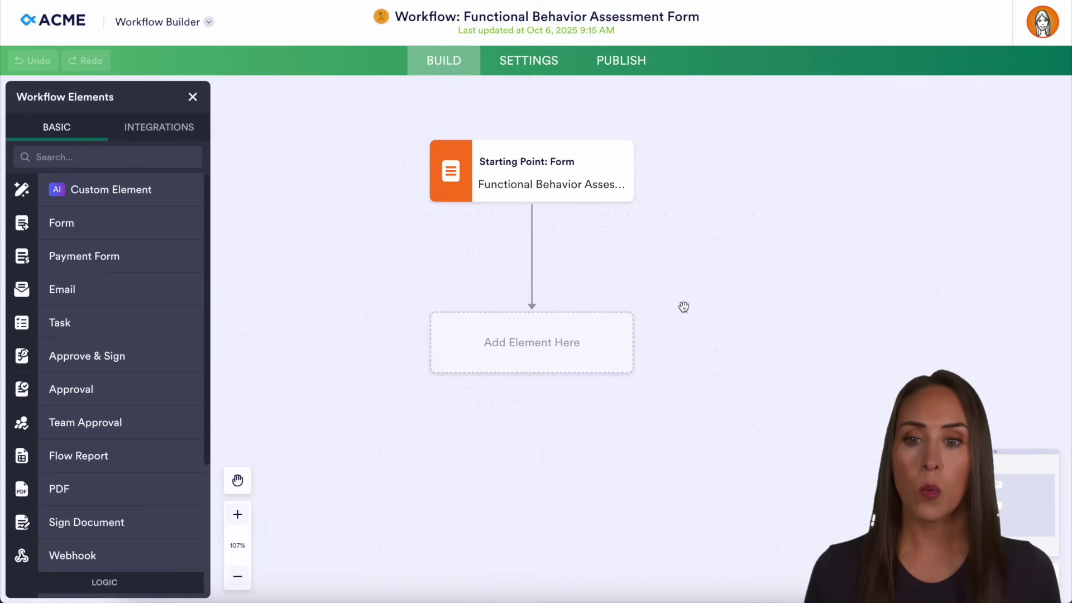
{"action": "scroll", "coordinate": [684, 307], "scroll_direction": "down", "scroll_amount": 5}
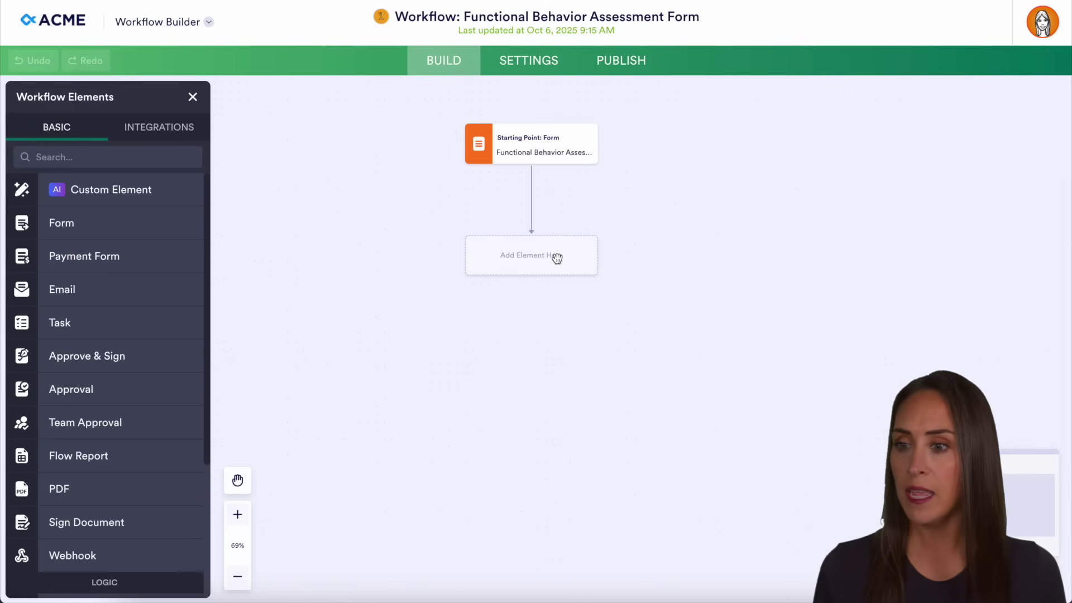
- Add a PDF step below the form start, keeping Assistant Principal email as recipient, and save
{"action": "left_click_drag", "start_coordinate": [75, 491], "coordinate": [509, 255]}
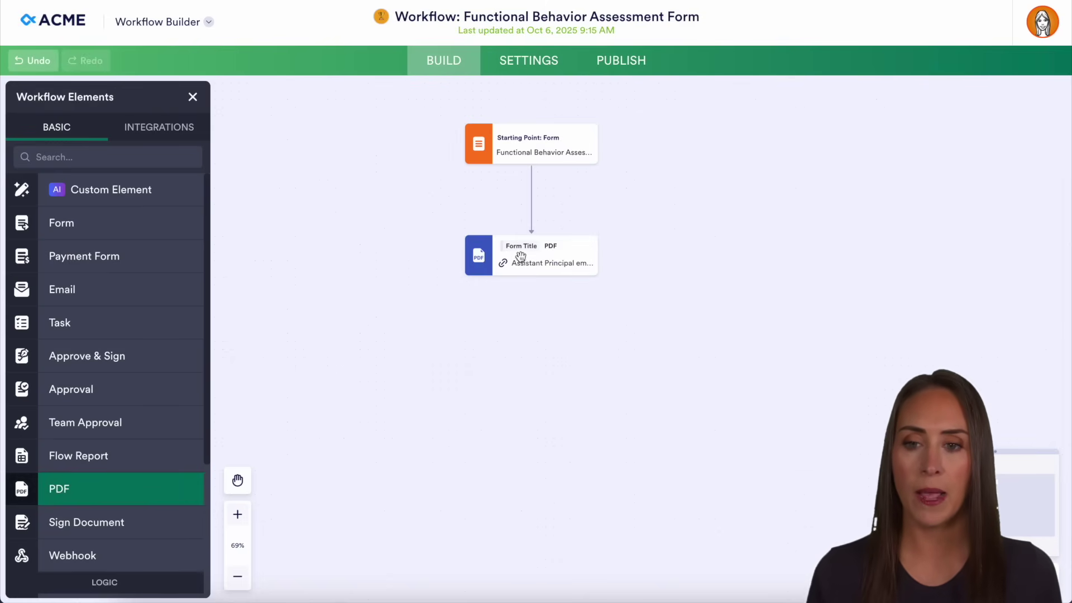
{"action": "left_click", "coordinate": [553, 249]}
{"action": "left_click", "coordinate": [621, 234]}
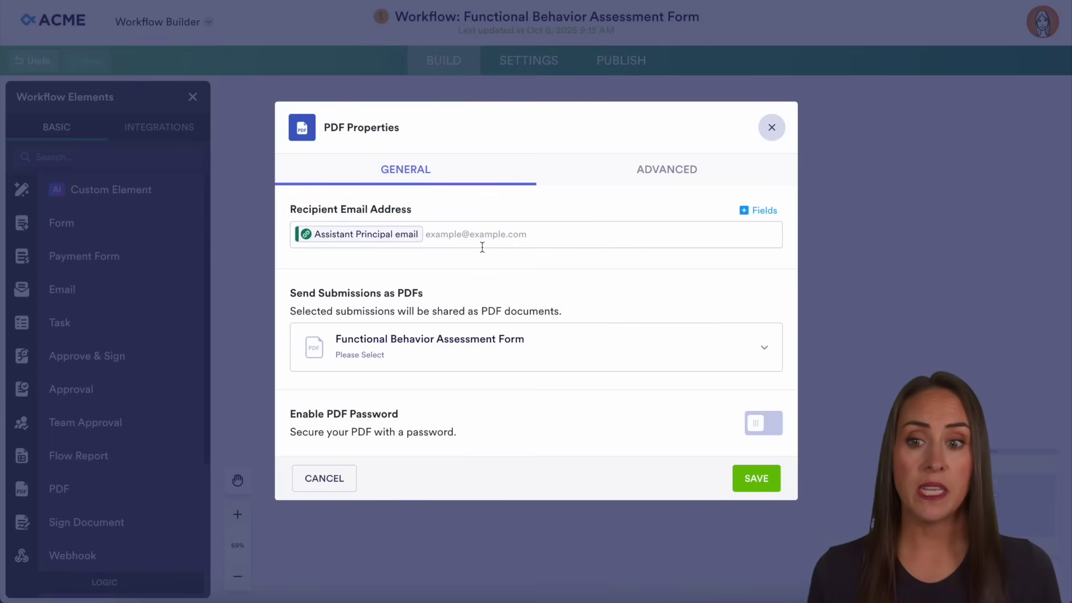
{"action": "left_click", "coordinate": [757, 215]}
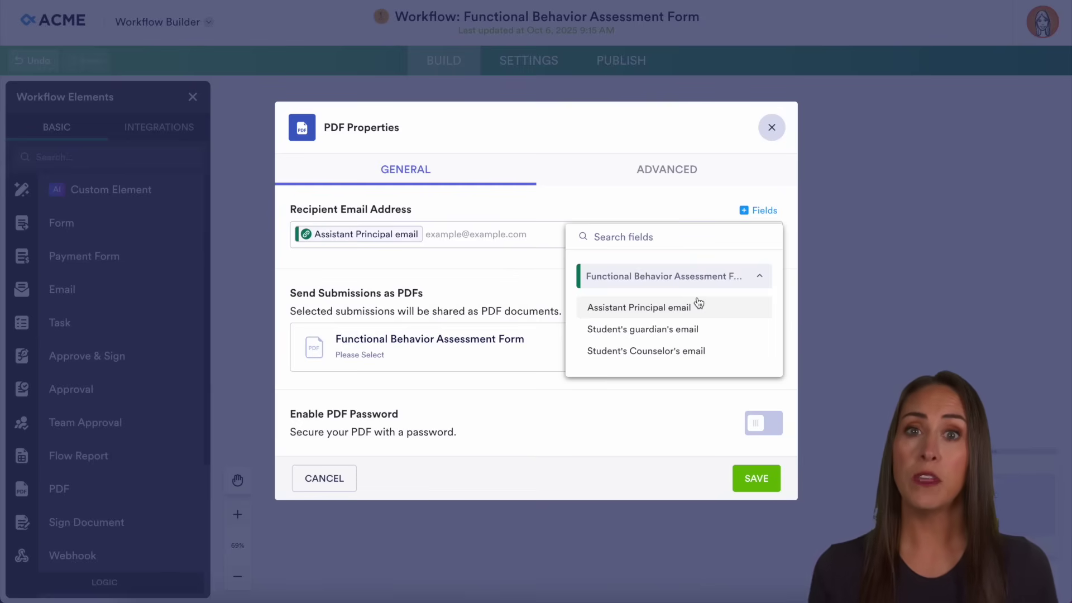
{"action": "left_click", "coordinate": [504, 240]}
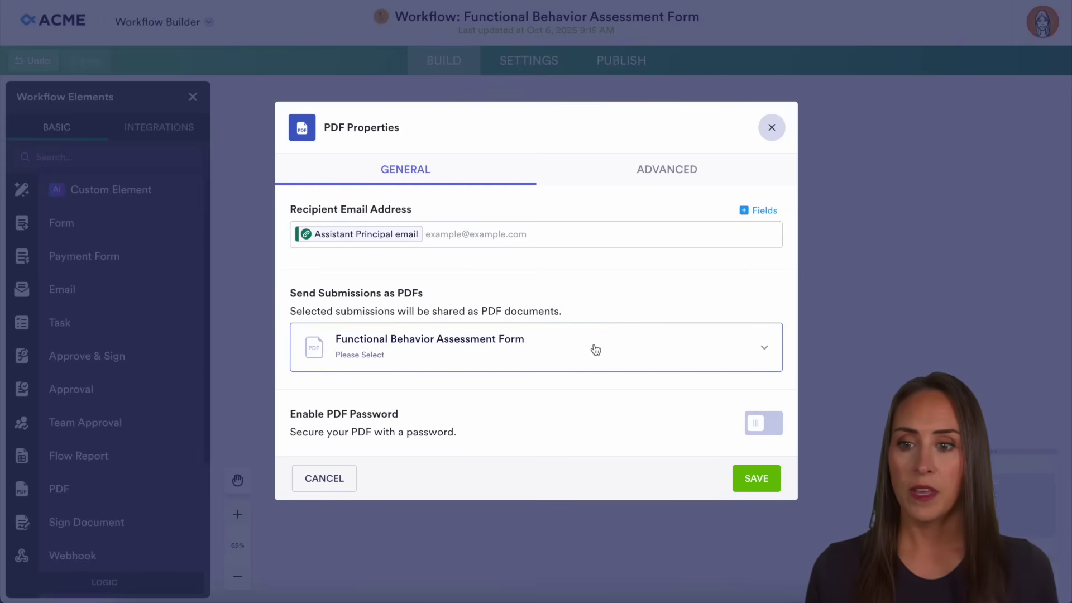
{"action": "left_click", "coordinate": [756, 475]}
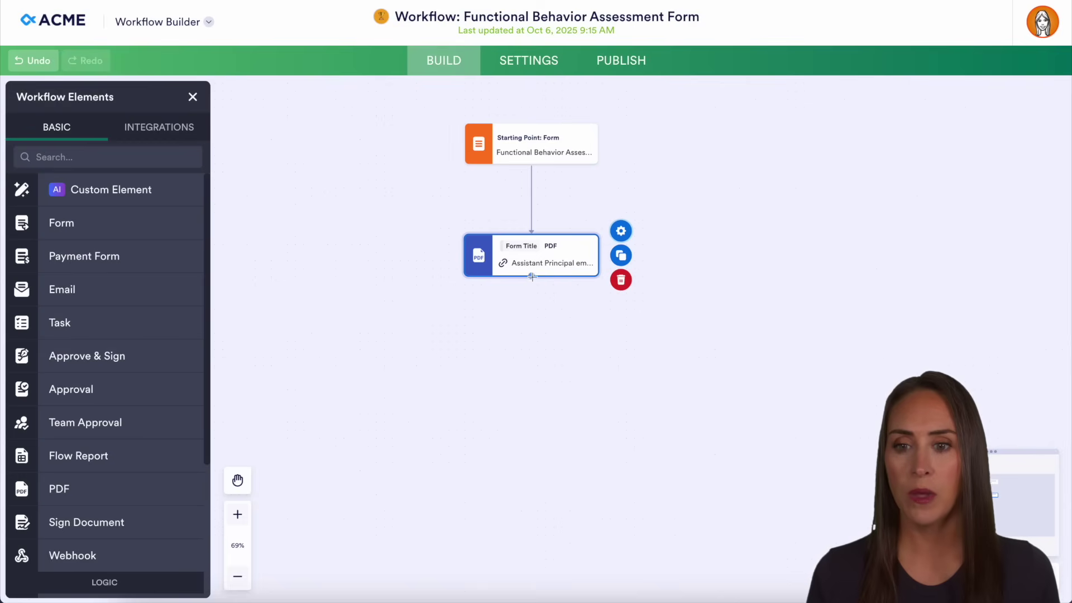
- Attach an Email step after the PDF step and change its recipient to Student's guardian's email
{"action": "left_click_drag", "start_coordinate": [531, 282], "coordinate": [532, 333]}
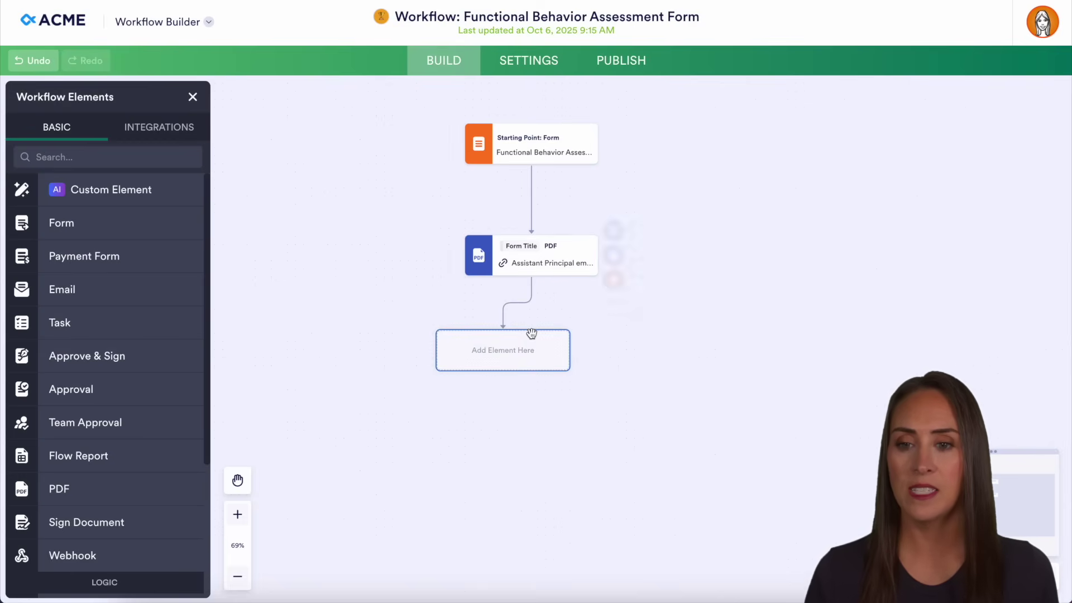
{"action": "left_click_drag", "start_coordinate": [103, 289], "coordinate": [514, 353]}
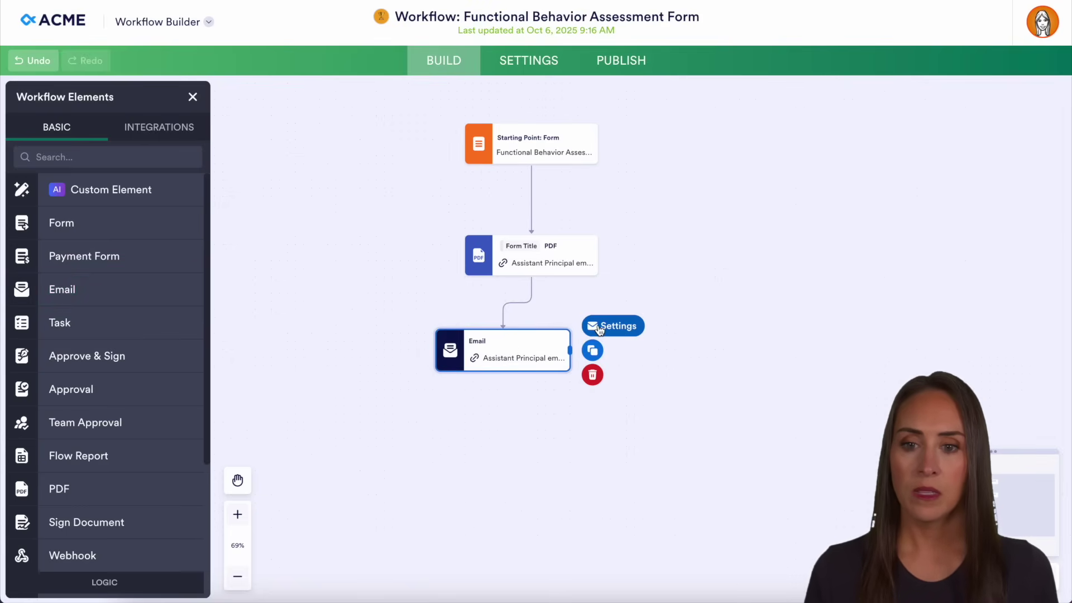
{"action": "left_click", "coordinate": [598, 325]}
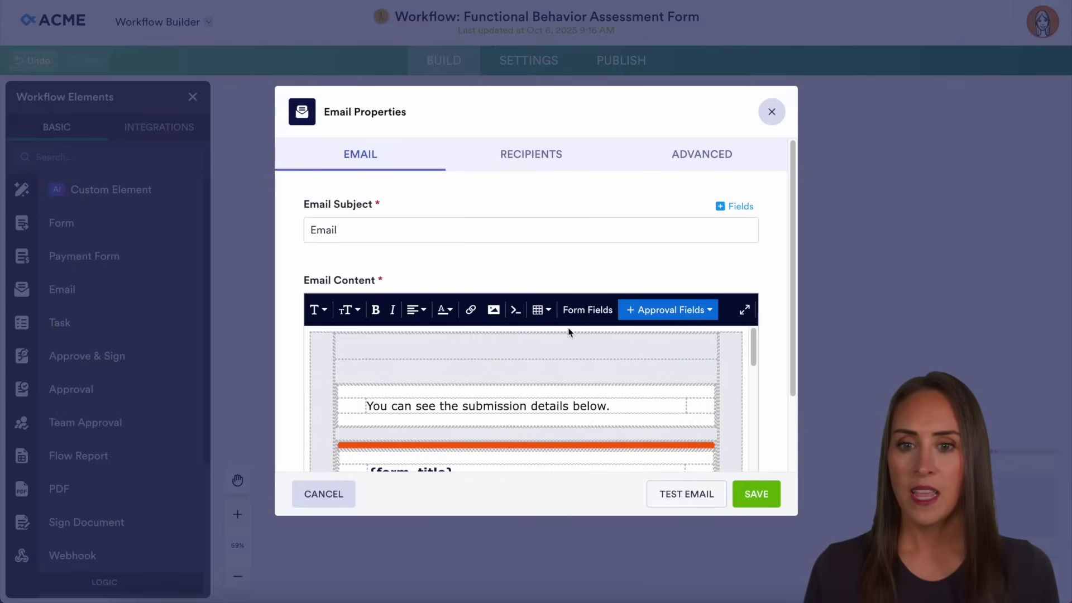
{"action": "left_click", "coordinate": [516, 157]}
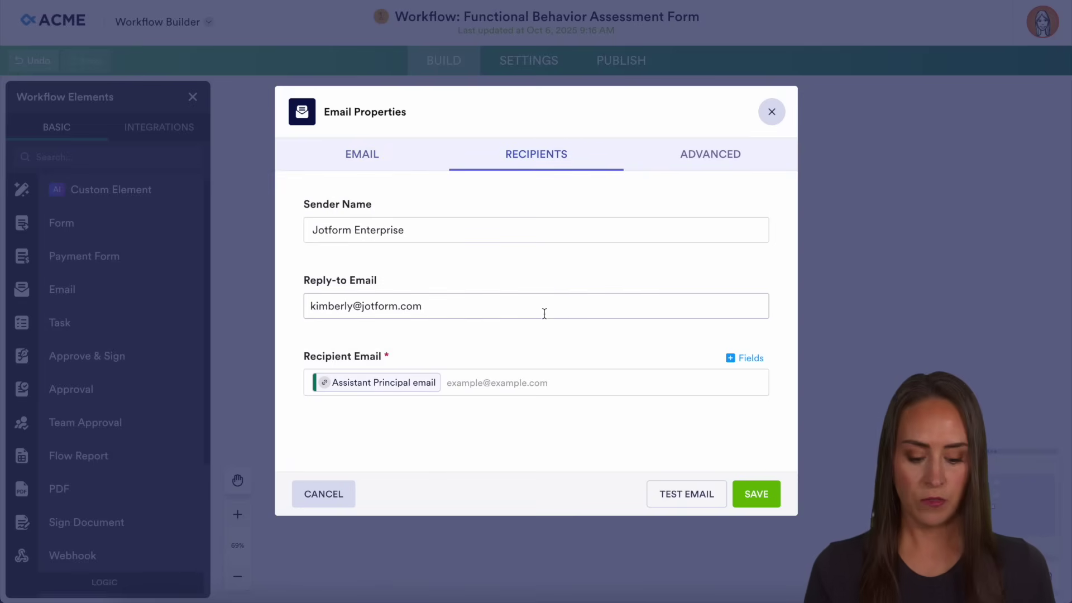
{"action": "left_click", "coordinate": [448, 386]}
{"action": "key", "text": "BackSpace"}
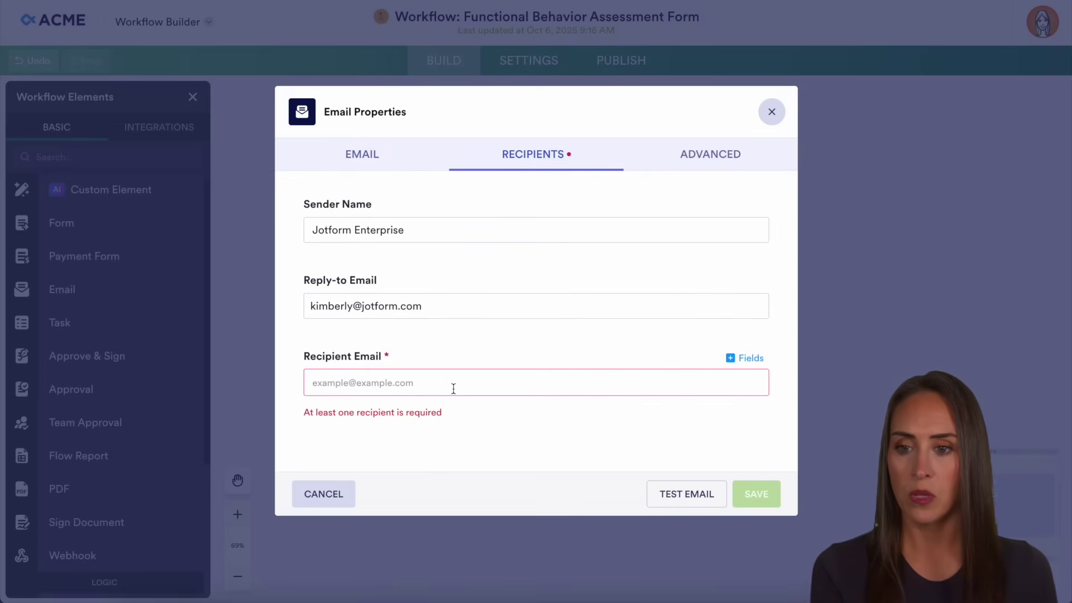
{"action": "left_click", "coordinate": [731, 364]}
{"action": "left_click", "coordinate": [606, 484]}
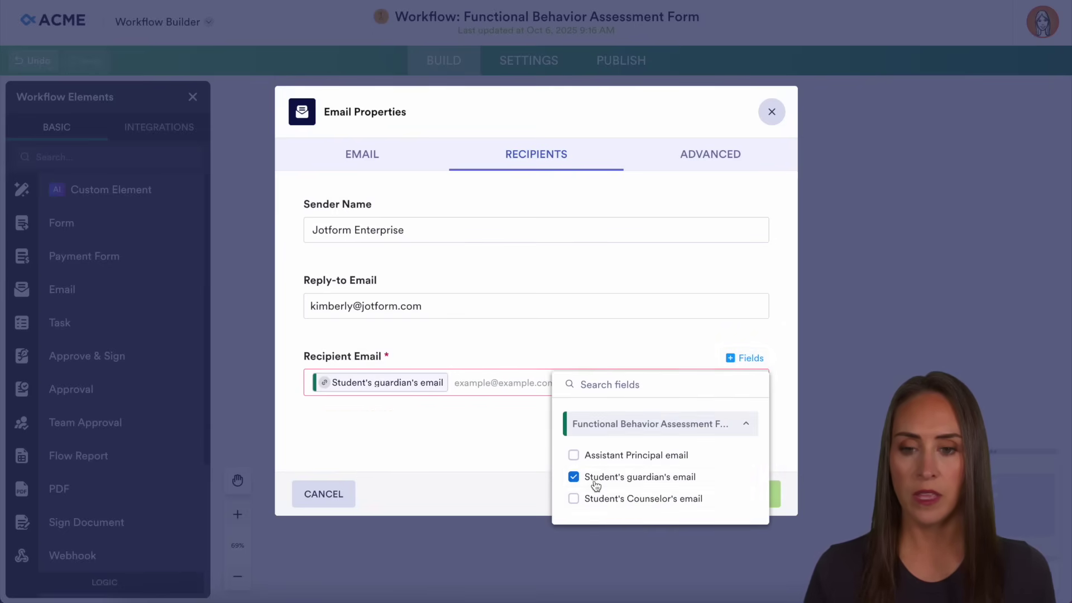
{"action": "left_click", "coordinate": [556, 479]}
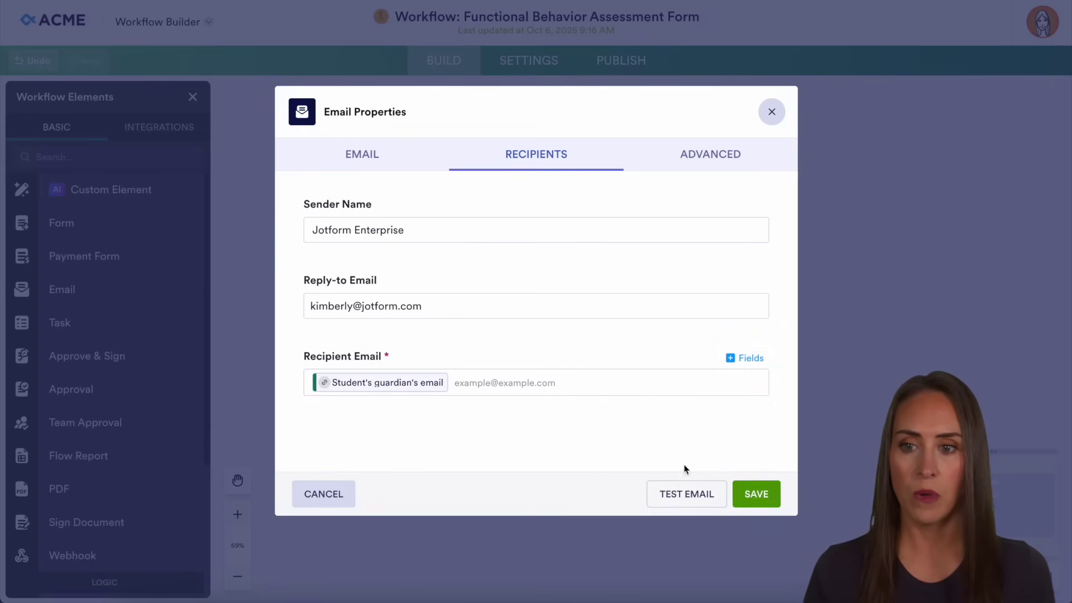
{"action": "left_click", "coordinate": [381, 169]}
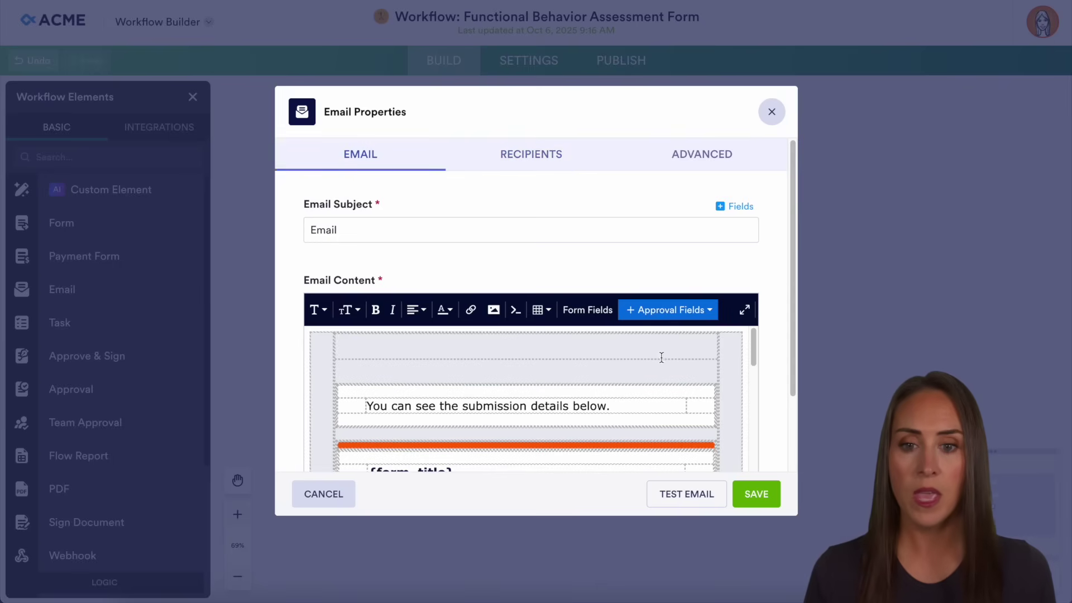
- Replace the email content with the pasted guardian message about {studentName}'s {problemBehaviors}
{"action": "scroll", "coordinate": [660, 357], "scroll_direction": "down", "scroll_amount": 5}
{"action": "scroll", "coordinate": [719, 388], "scroll_direction": "down", "scroll_amount": 1}
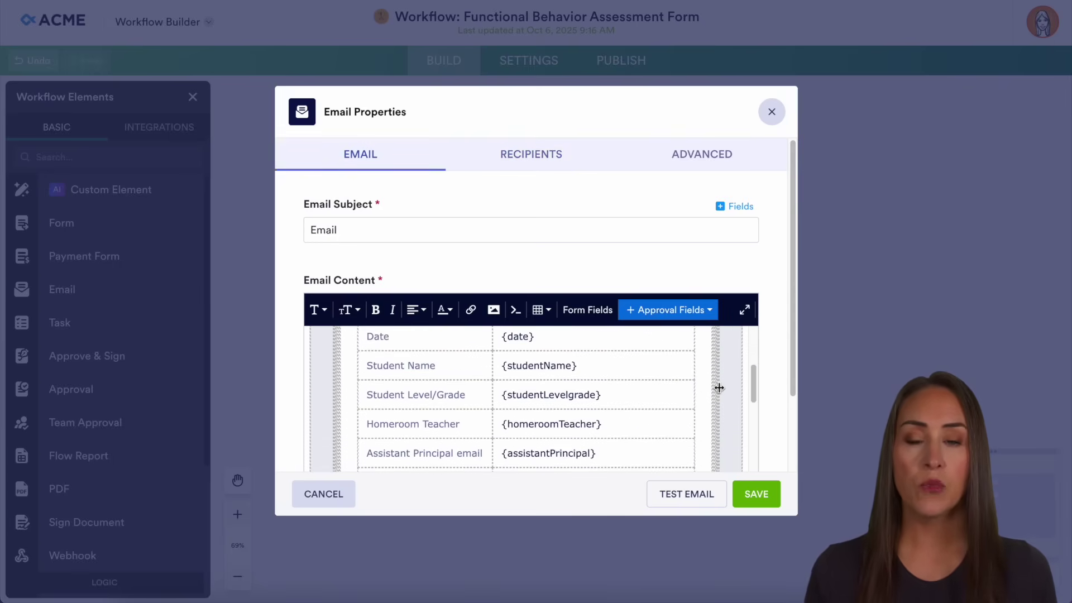
{"action": "scroll", "coordinate": [719, 387], "scroll_direction": "down", "scroll_amount": 10}
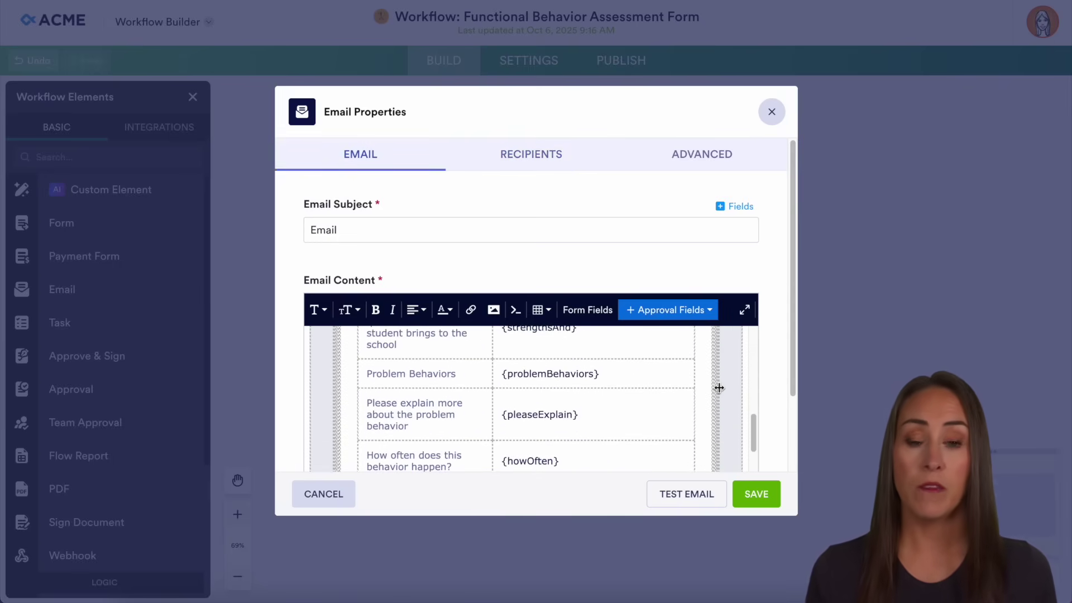
{"action": "scroll", "coordinate": [719, 387], "scroll_direction": "down", "scroll_amount": 6}
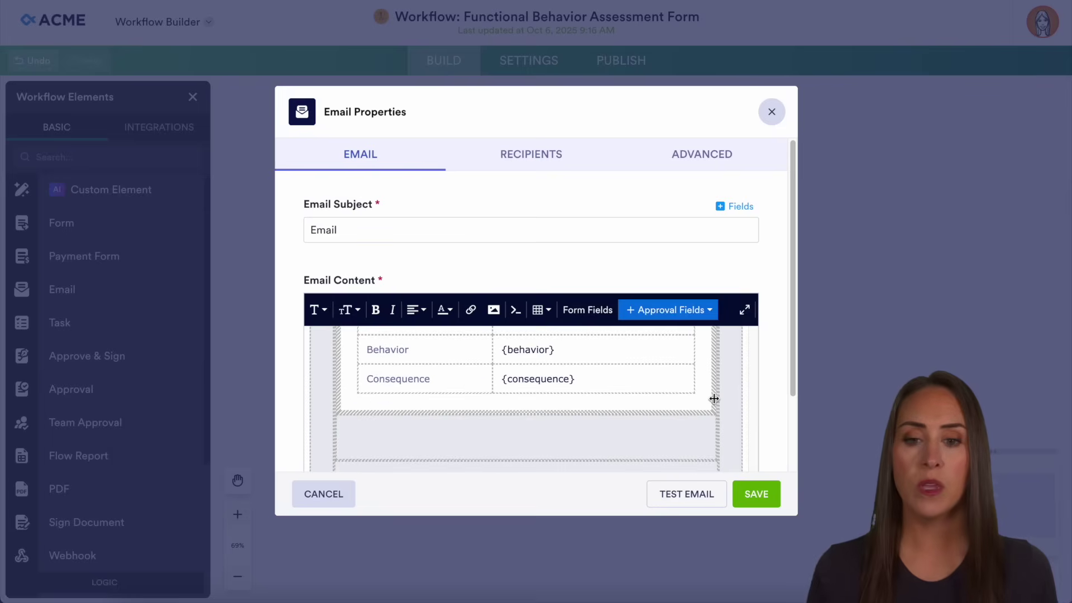
{"action": "scroll", "coordinate": [639, 417], "scroll_direction": "down", "scroll_amount": 2}
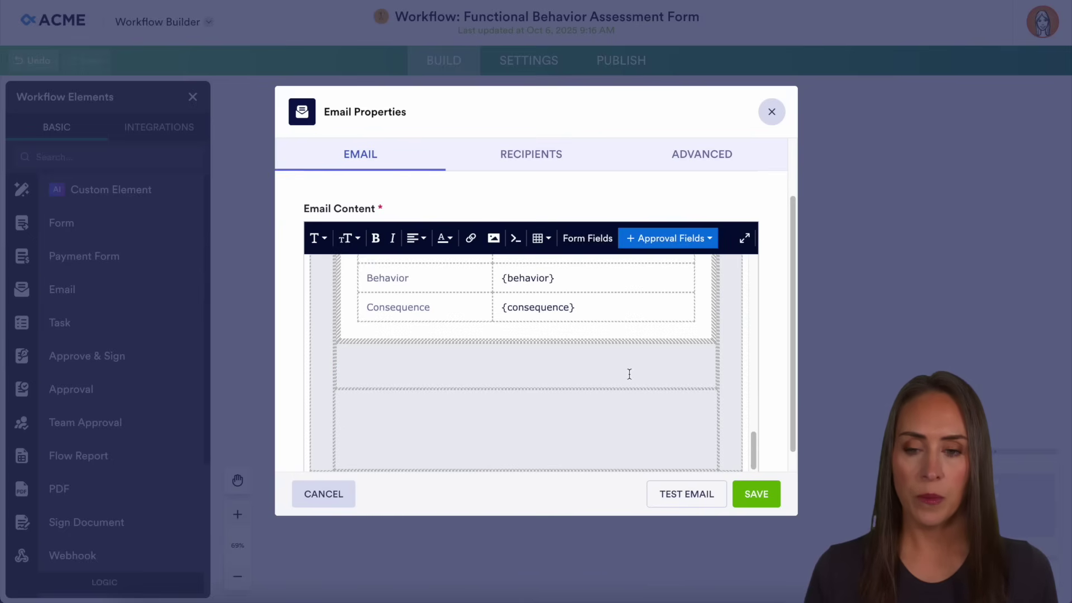
{"action": "key", "text": "ctrl+a"}
{"action": "key", "text": "Delete"}
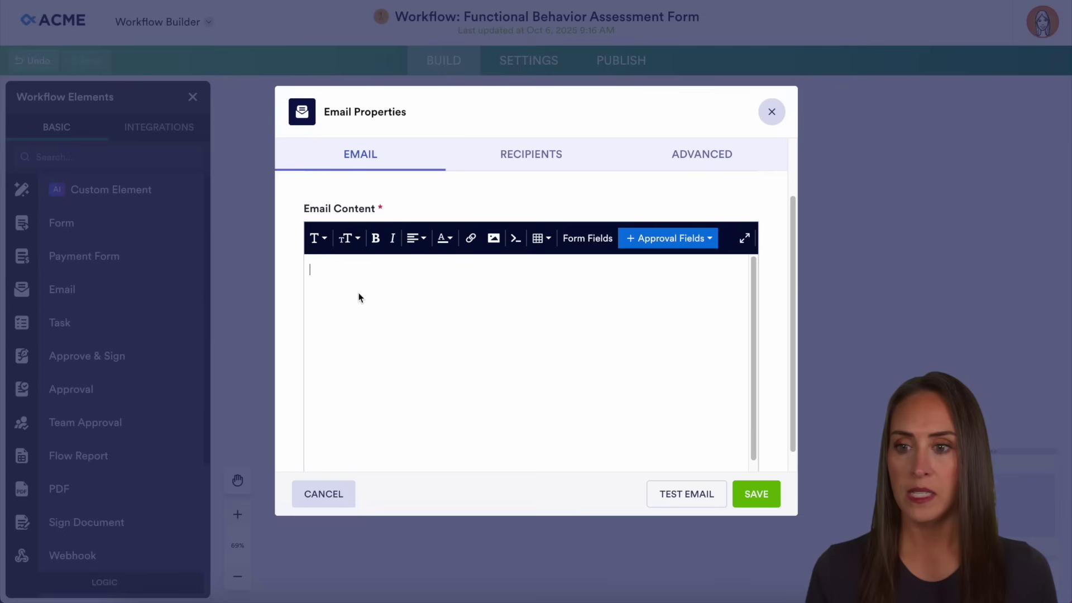
{"action": "type", "text": "To whom it may concern, {studentName} was observed today {problemBehaviors}. Be on the look out for an invite from your student's counselor to discuss further. Thank you"}
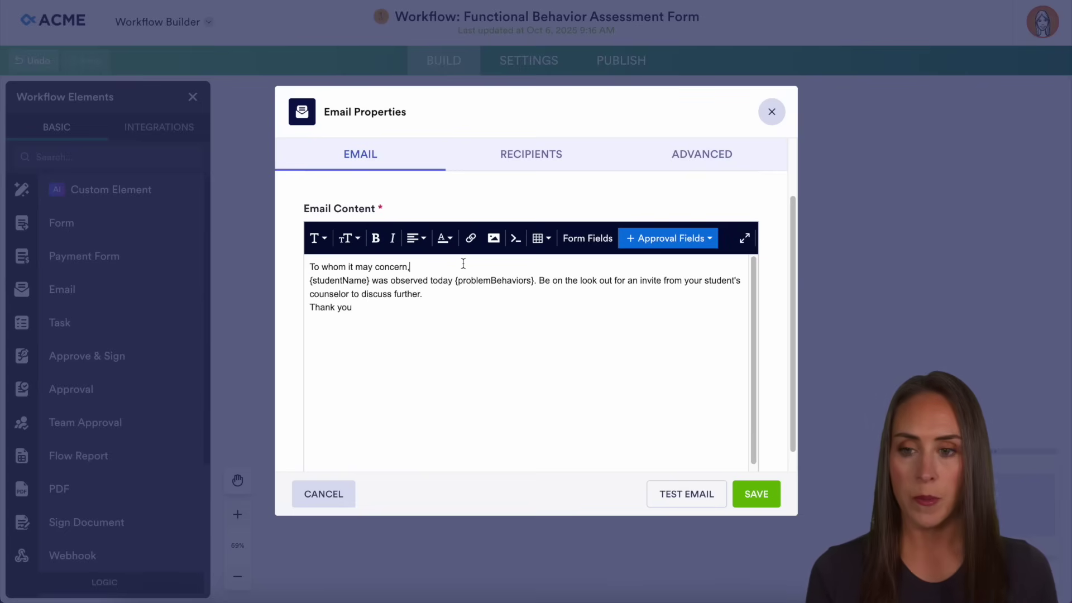
- Add blank lines after the greeting and above 'Thank you' in the email body
{"action": "key", "text": "Return"}
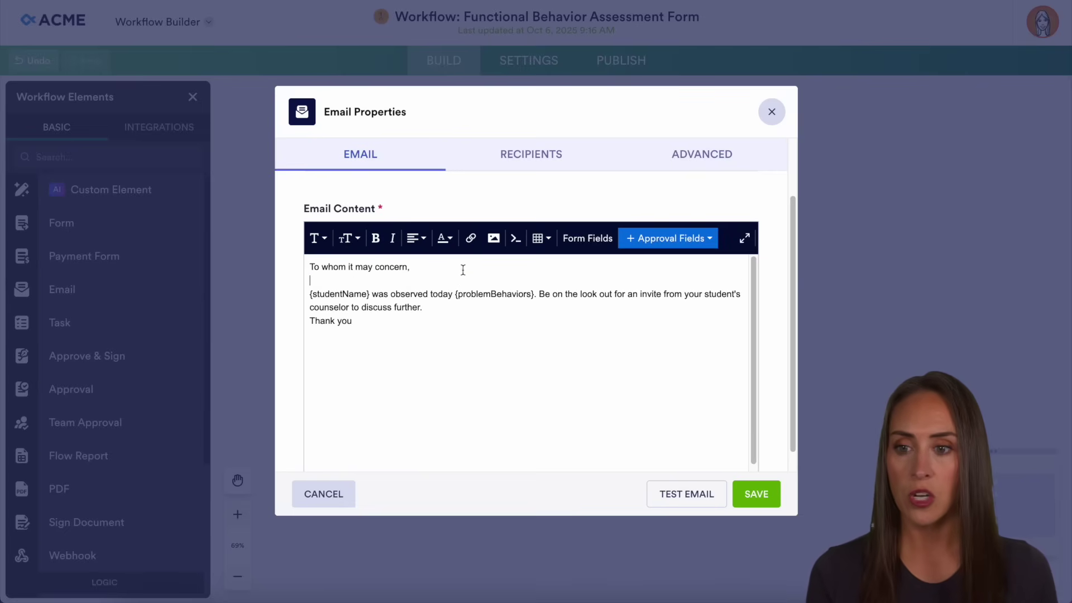
{"action": "left_click", "coordinate": [309, 320]}
{"action": "key", "text": "Return"}
{"action": "left_click", "coordinate": [595, 238]}
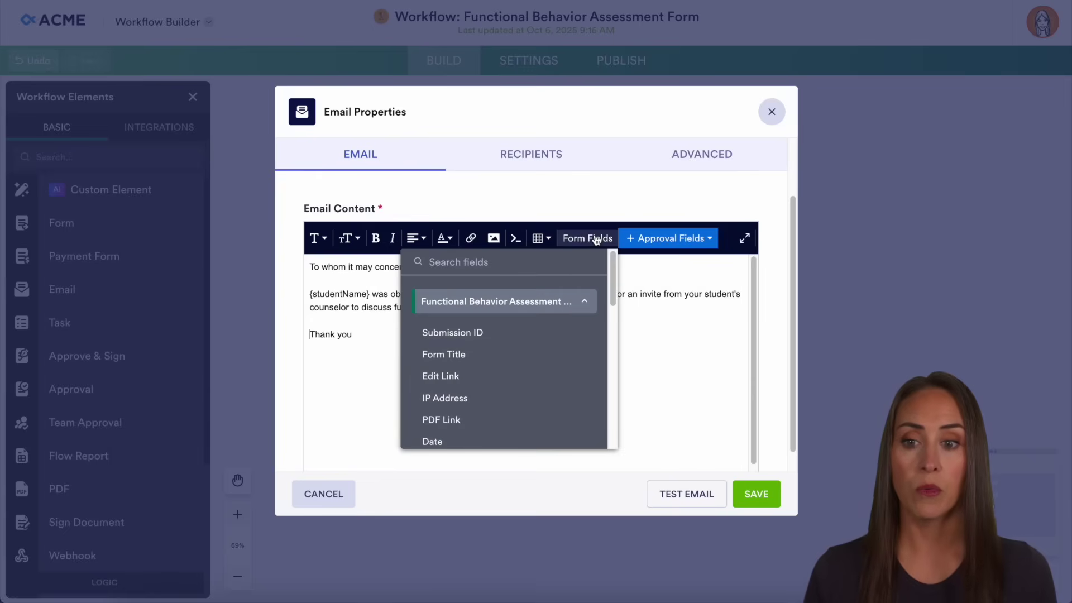
{"action": "left_click", "coordinate": [350, 308]}
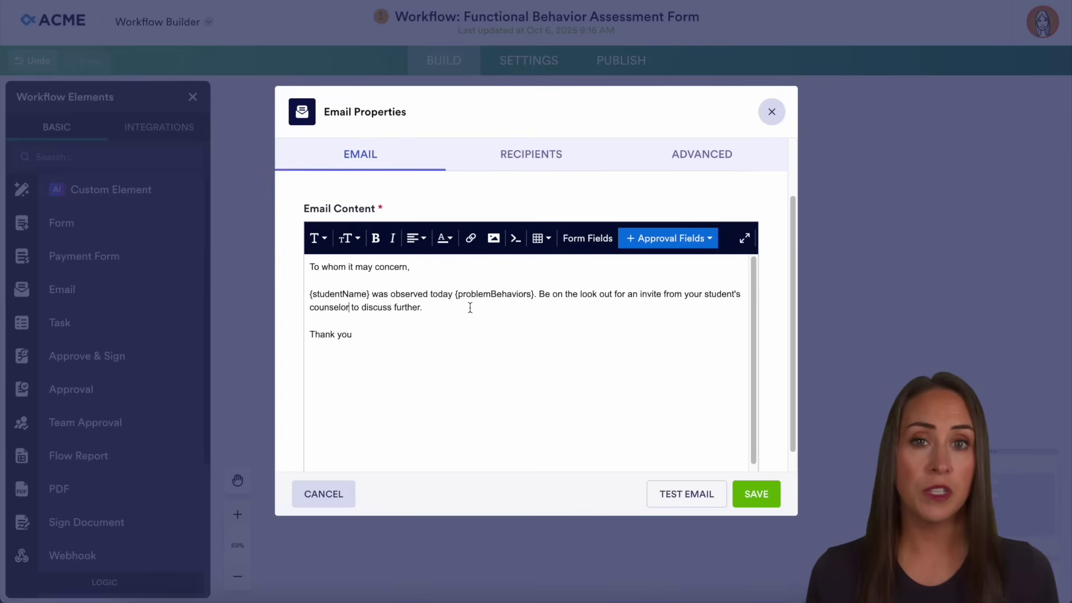
- Save the email step and place a Google Calendar integration step after it
{"action": "left_click", "coordinate": [756, 494]}
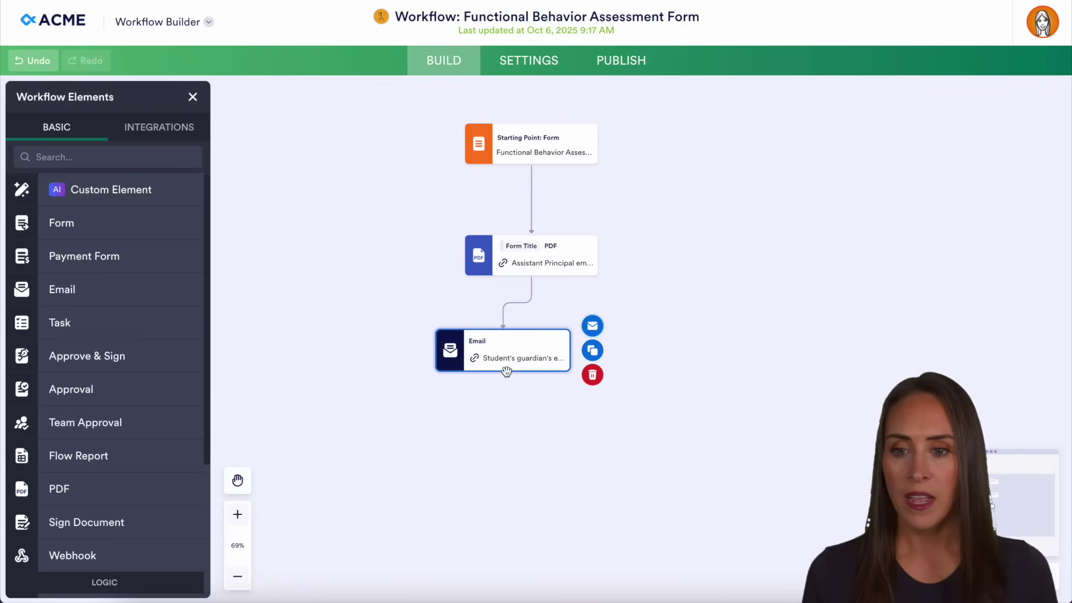
{"action": "left_click_drag", "start_coordinate": [503, 373], "coordinate": [502, 422]}
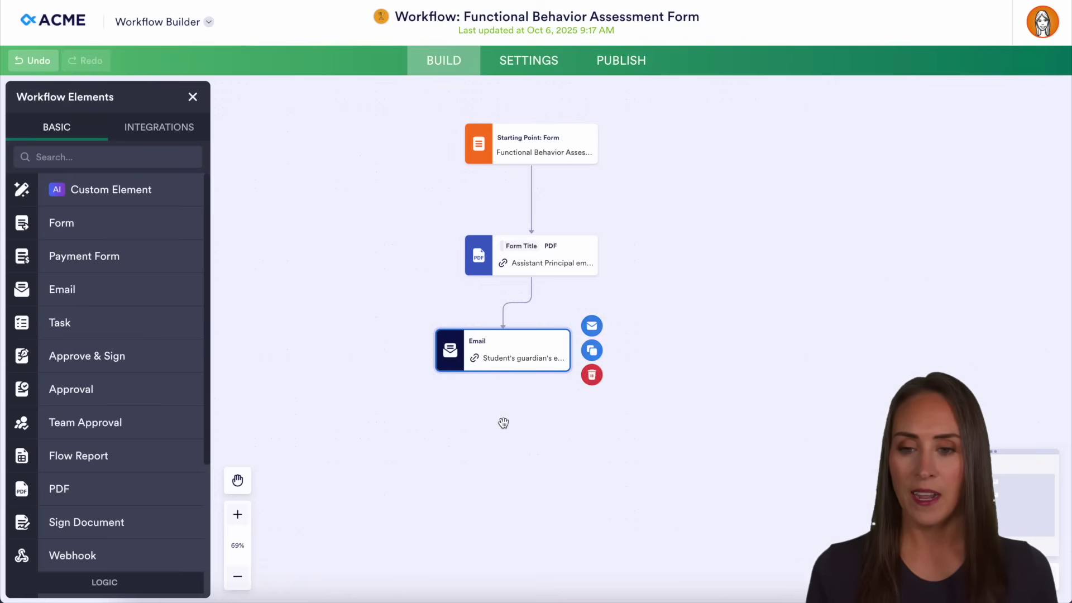
{"action": "left_click", "coordinate": [159, 130]}
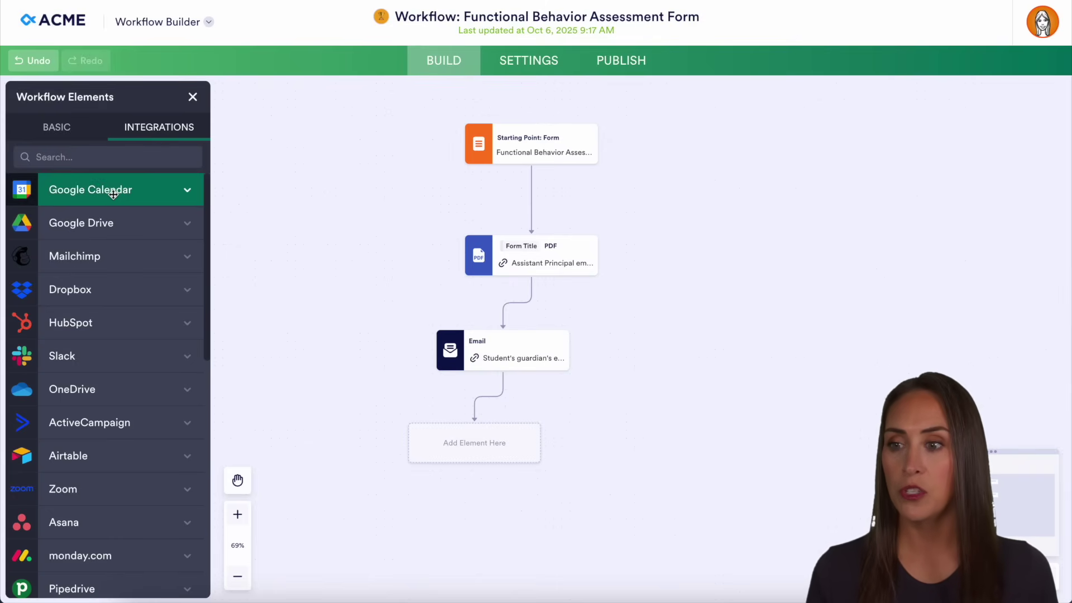
{"action": "left_click_drag", "start_coordinate": [92, 191], "coordinate": [475, 450]}
- Set the Google Calendar step to create events with Google Meet on the linked calendar
{"action": "left_click", "coordinate": [501, 452]}
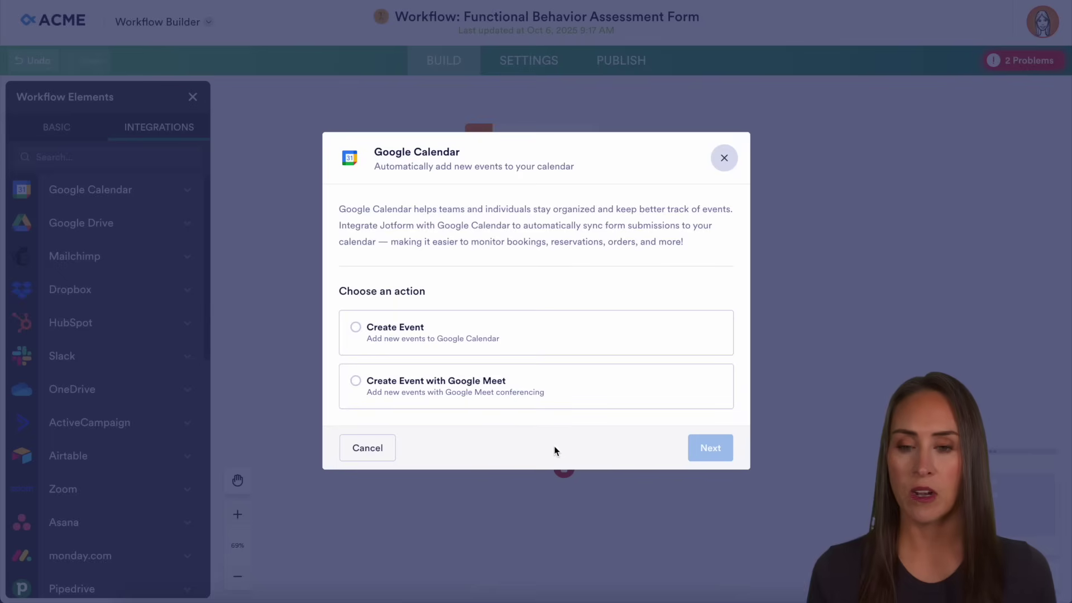
{"action": "left_click", "coordinate": [461, 380]}
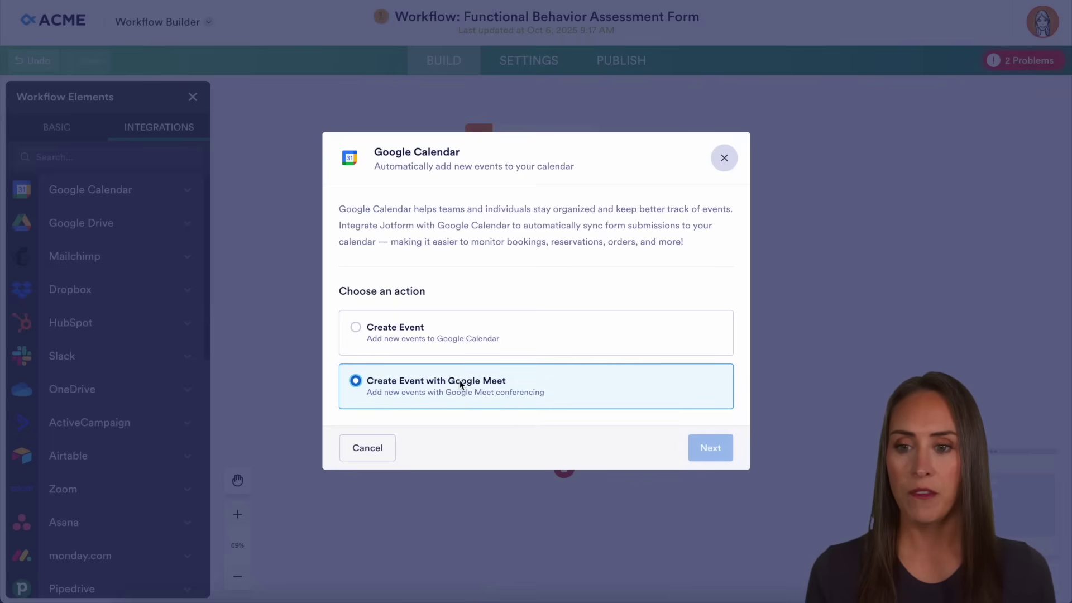
{"action": "left_click", "coordinate": [709, 448]}
{"action": "left_click", "coordinate": [706, 423]}
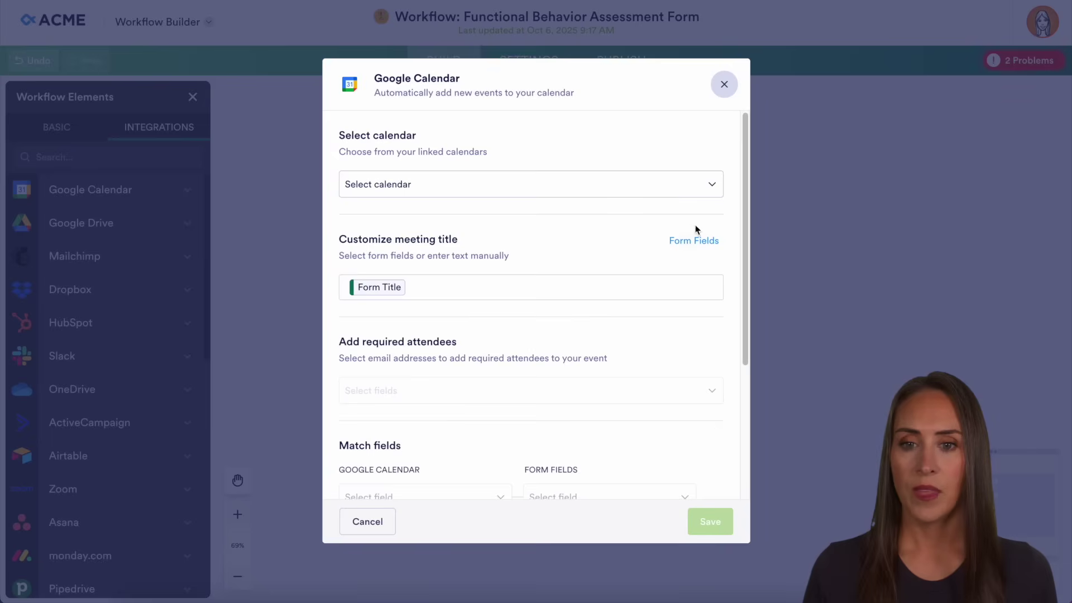
{"action": "left_click", "coordinate": [676, 191]}
{"action": "left_click", "coordinate": [455, 216]}
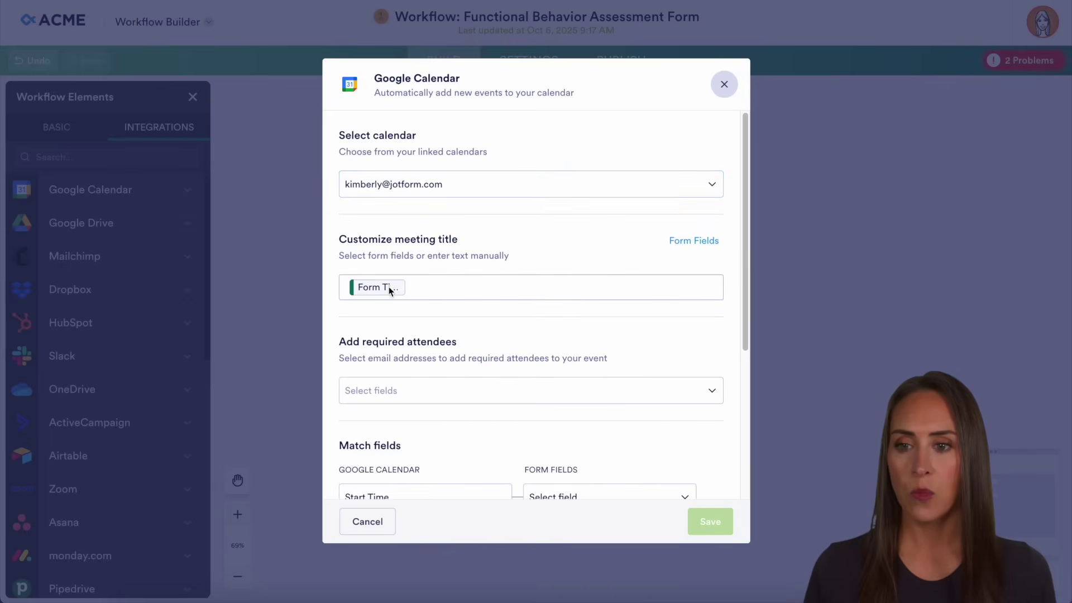
- Title the meeting 'Student Name - Form Title' and invite the counselor's and guardian's emails
{"action": "left_click", "coordinate": [343, 286]}
{"action": "left_click", "coordinate": [694, 242]}
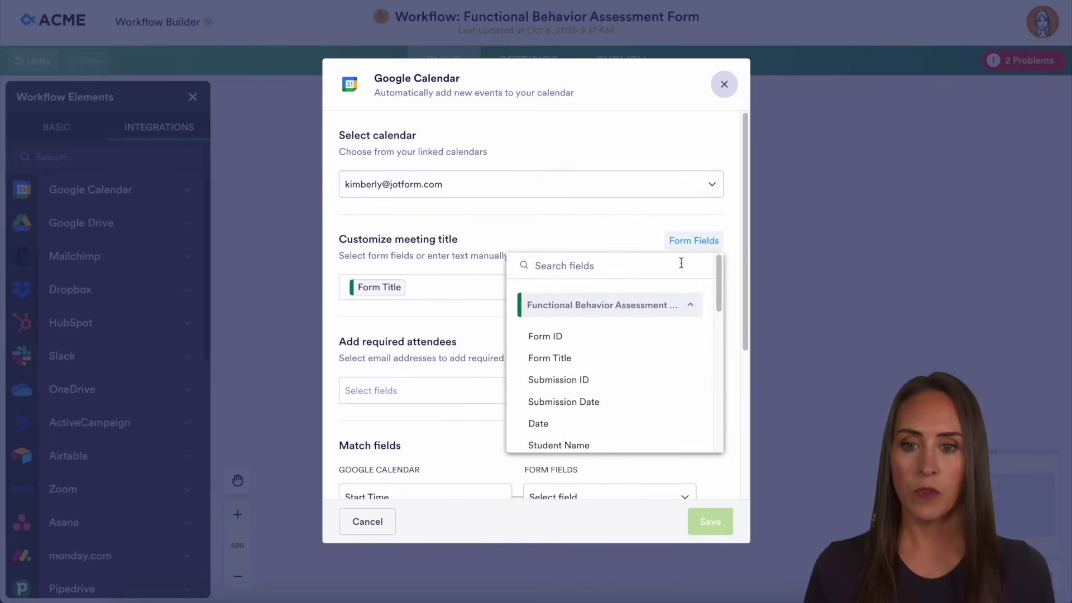
{"action": "left_click", "coordinate": [565, 445]}
{"action": "type", "text": "-"}
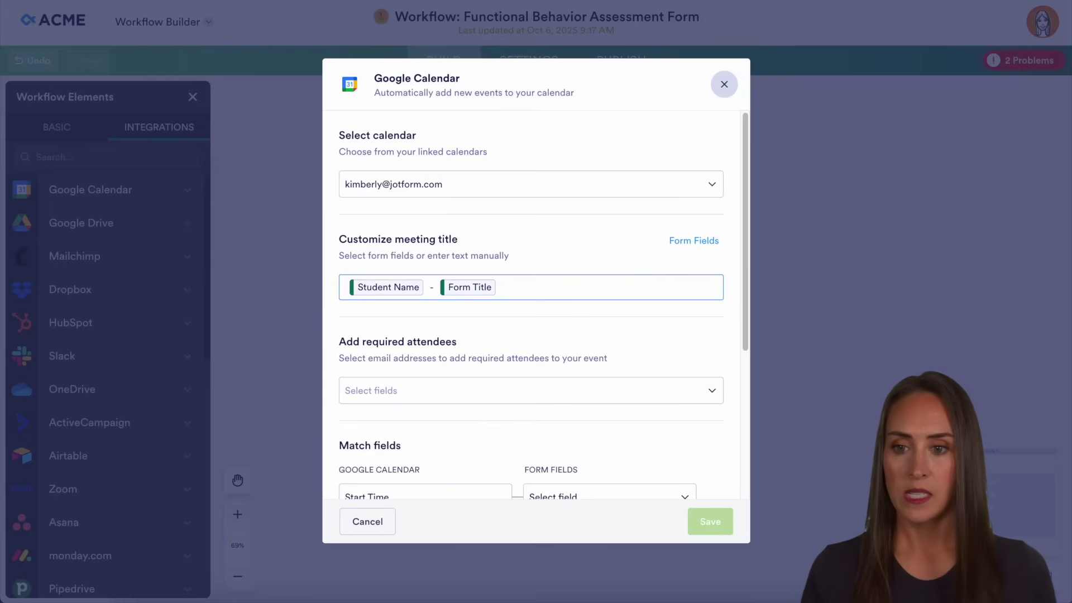
{"action": "scroll", "coordinate": [598, 335], "scroll_direction": "down", "scroll_amount": 1}
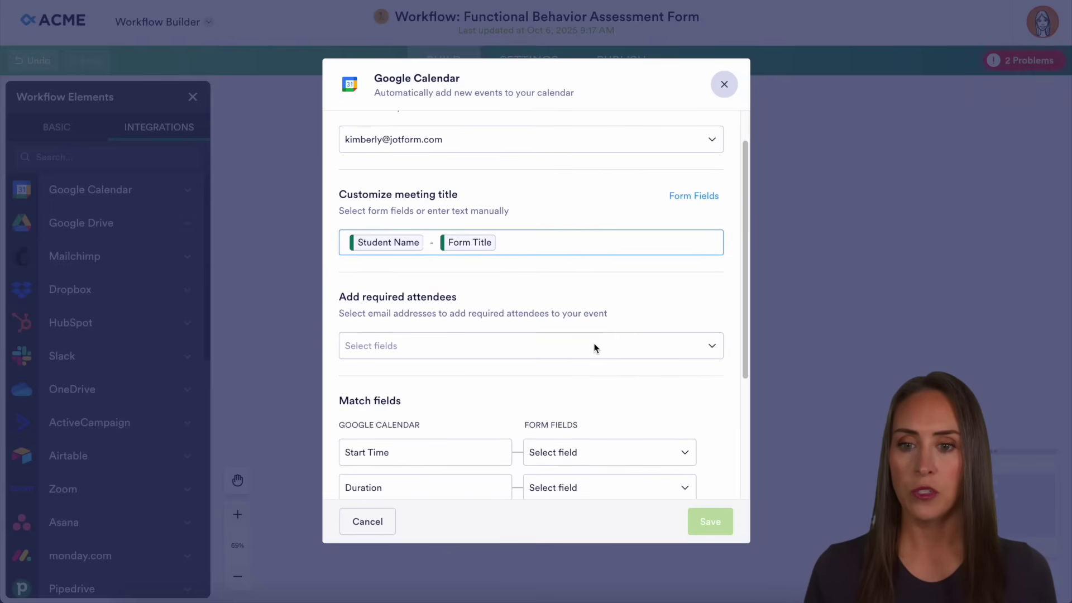
{"action": "left_click", "coordinate": [595, 347]}
{"action": "left_click", "coordinate": [522, 455]}
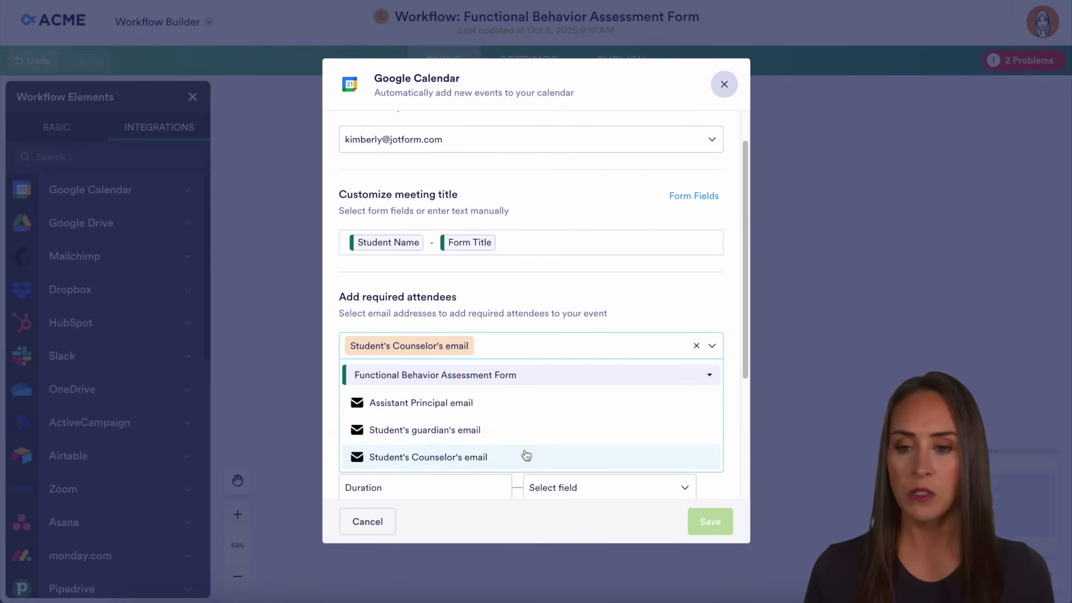
{"action": "left_click", "coordinate": [531, 430]}
{"action": "left_click", "coordinate": [598, 306]}
- Use Date as start time, +30 duration, Problem Behaviors in the description, and save
{"action": "scroll", "coordinate": [654, 302], "scroll_direction": "down", "scroll_amount": 3}
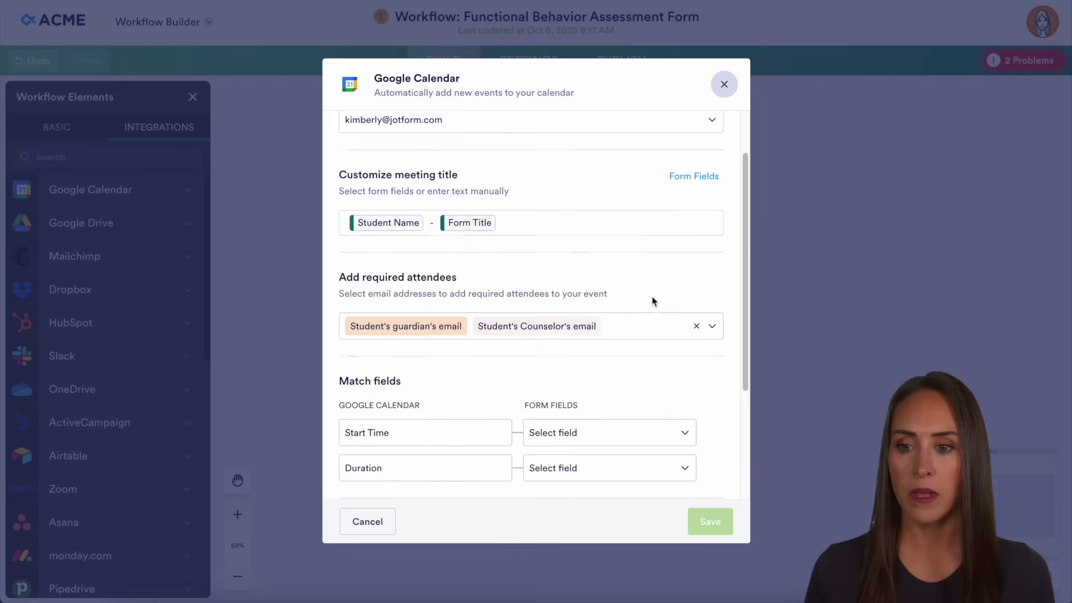
{"action": "left_click", "coordinate": [582, 263]}
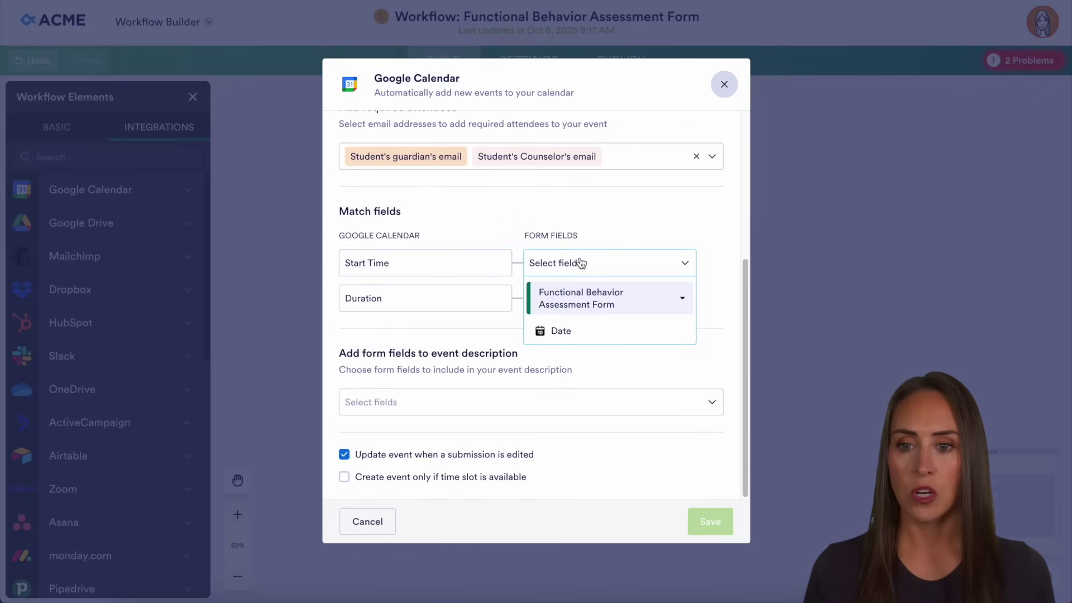
{"action": "left_click", "coordinate": [583, 330]}
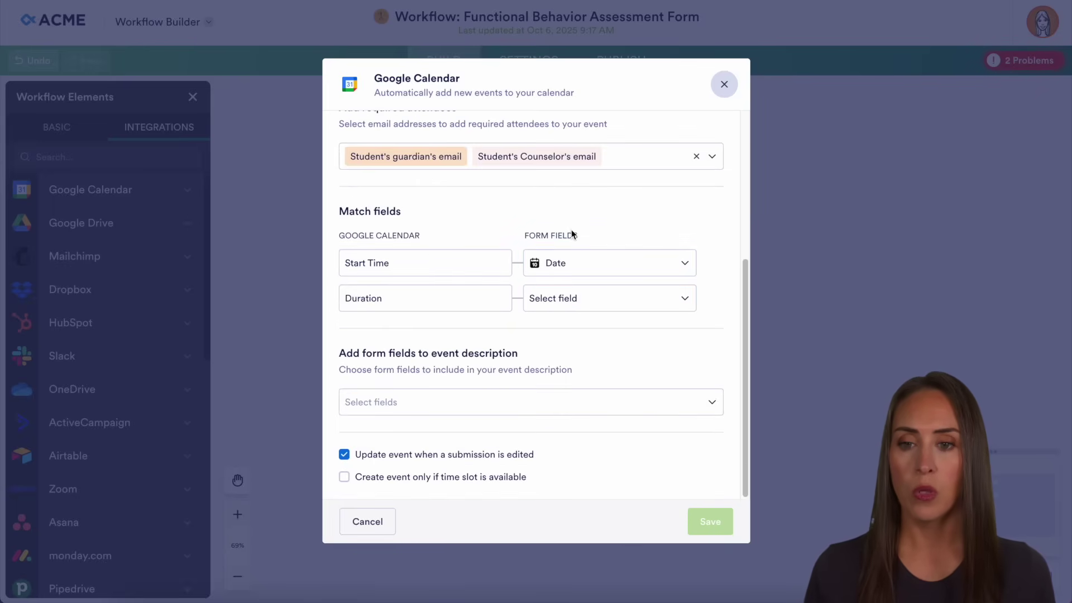
{"action": "left_click", "coordinate": [578, 302]}
{"action": "left_click", "coordinate": [577, 382]}
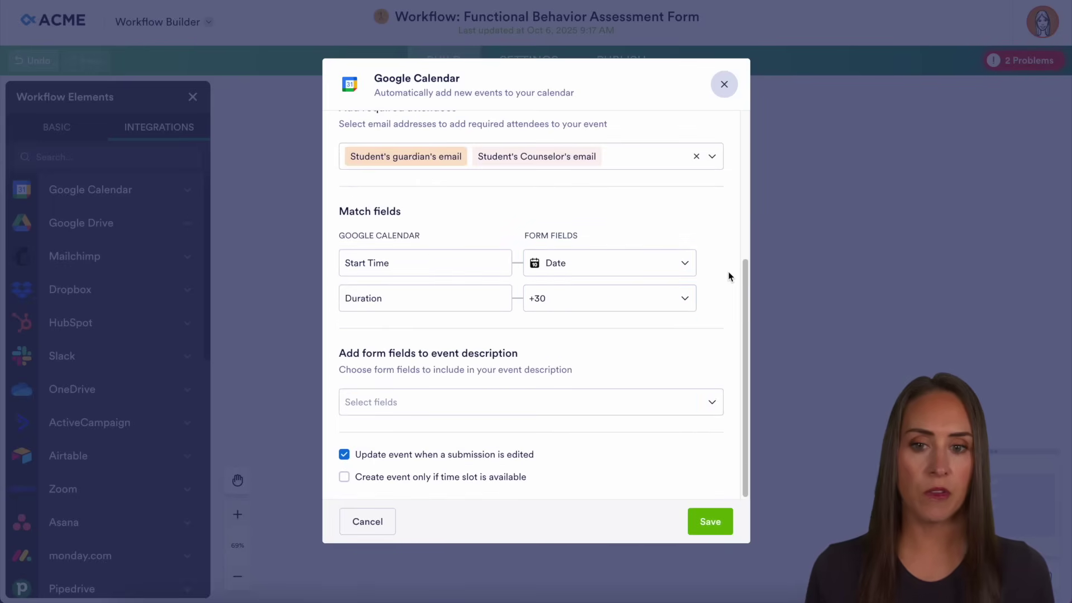
{"action": "left_click", "coordinate": [523, 401]}
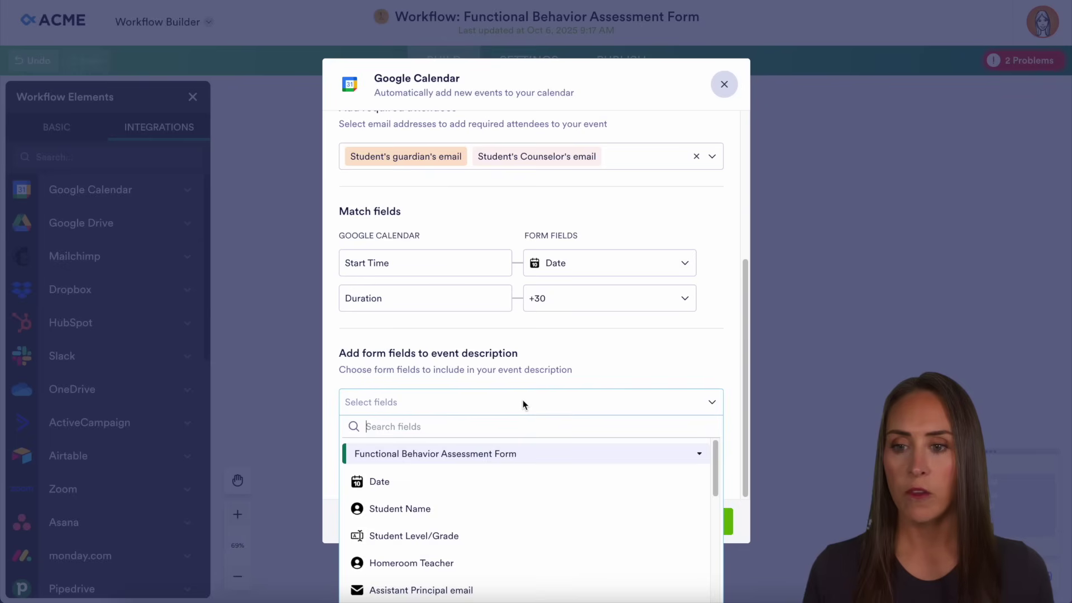
{"action": "scroll", "coordinate": [513, 491], "scroll_direction": "down", "scroll_amount": 5}
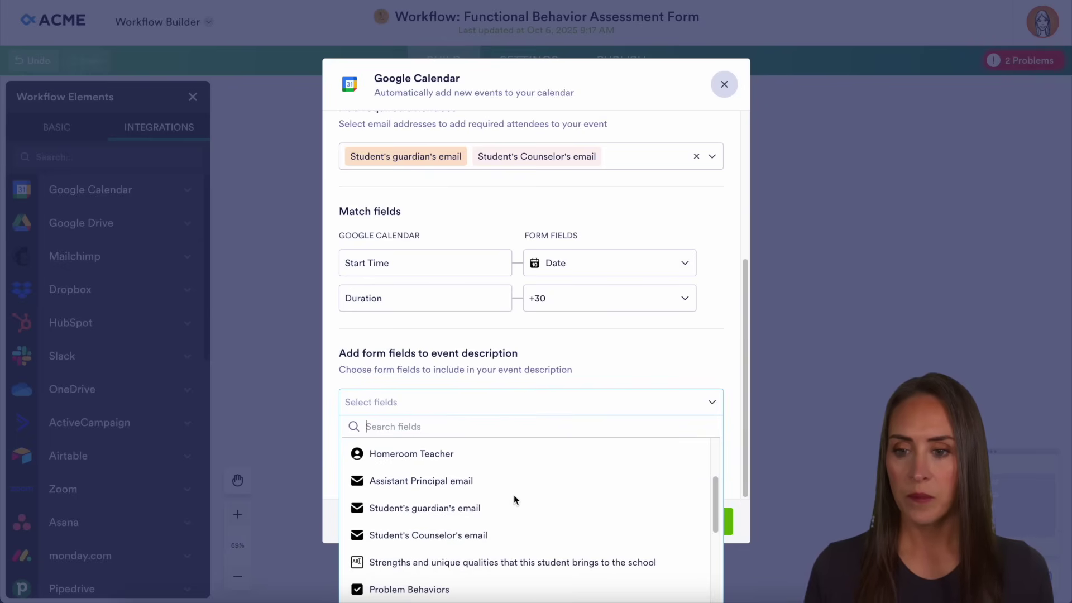
{"action": "left_click", "coordinate": [435, 559]}
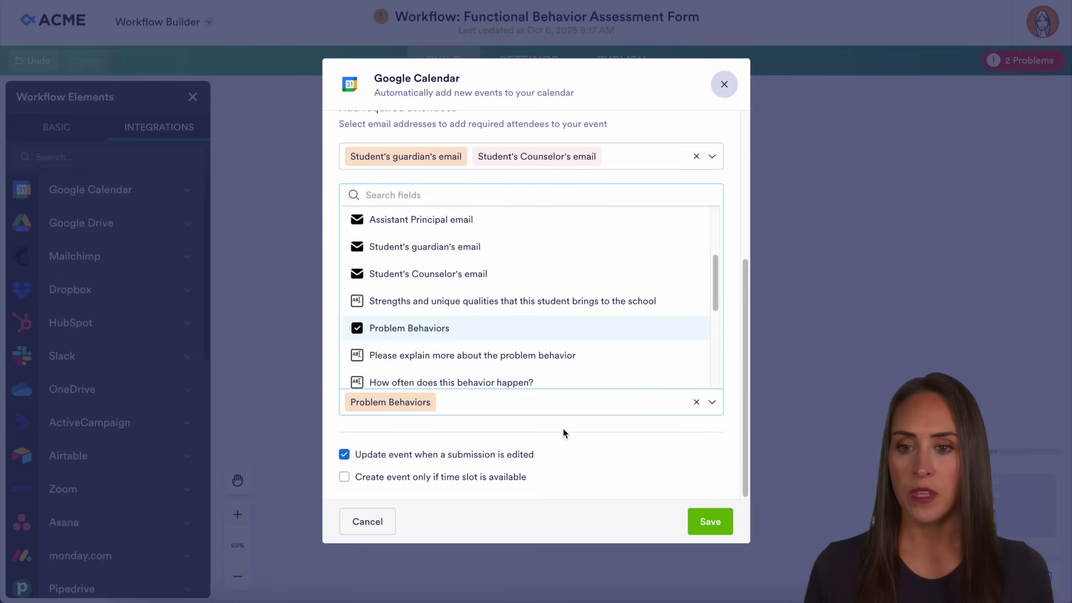
{"action": "left_click", "coordinate": [563, 427]}
{"action": "left_click", "coordinate": [708, 520]}
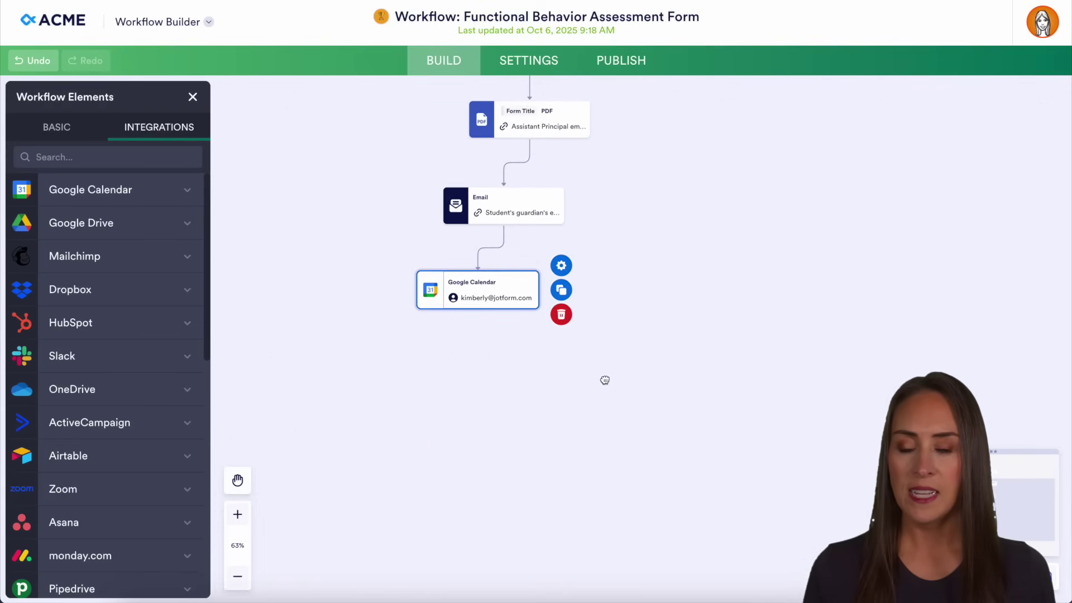
- Add a Form step after Google Calendar using the Behavior Plan Template form
{"action": "left_click_drag", "start_coordinate": [477, 308], "coordinate": [479, 363]}
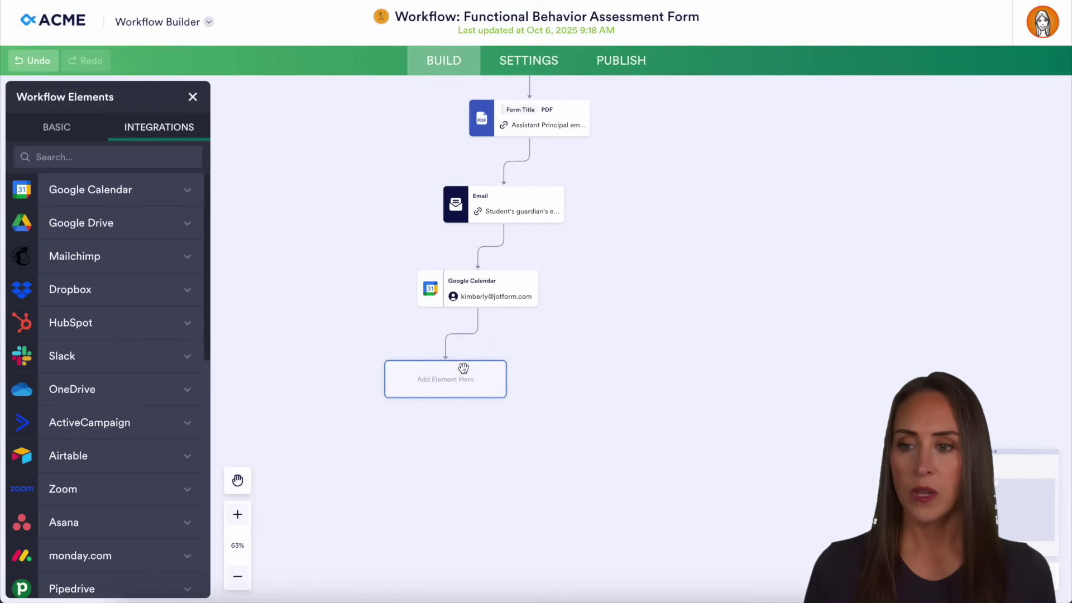
{"action": "left_click", "coordinate": [48, 125]}
{"action": "left_click_drag", "start_coordinate": [62, 223], "coordinate": [453, 386]}
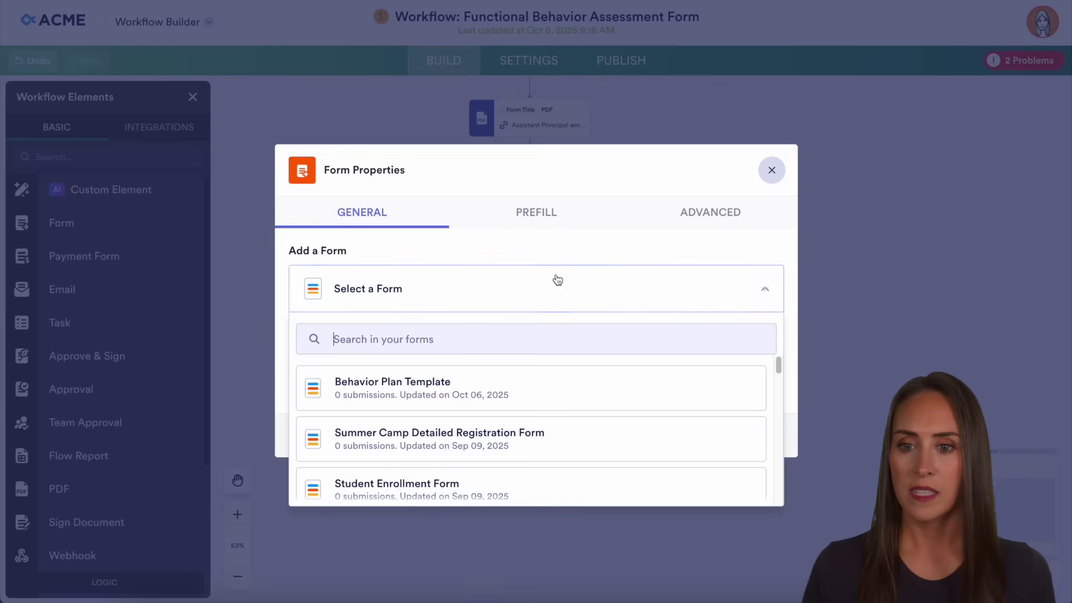
{"action": "left_click", "coordinate": [518, 390]}
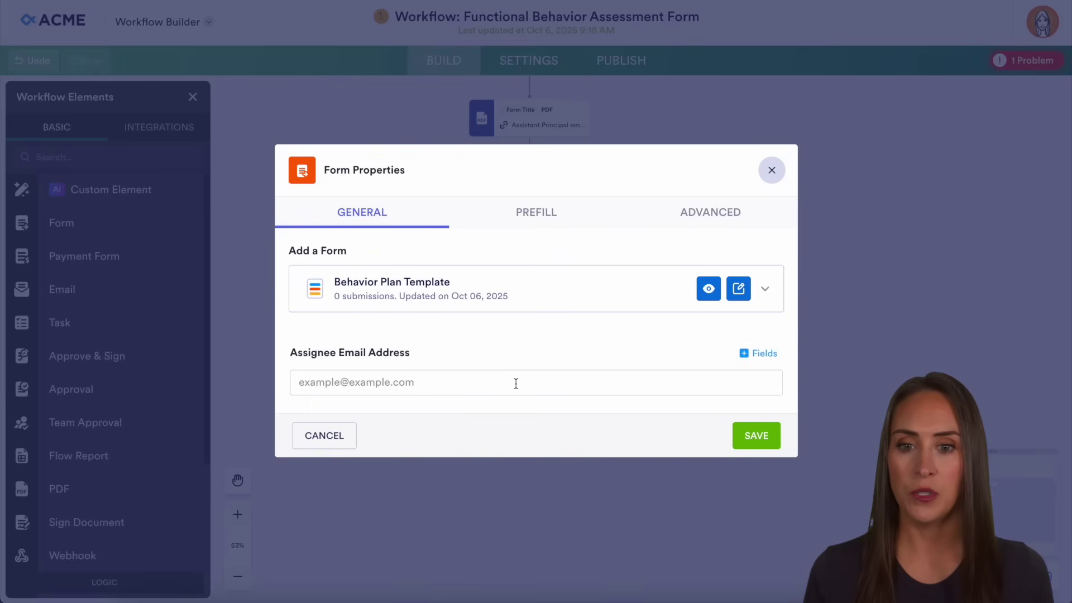
- Enable prefill for the form step from the Functional Behavior Assessment Form
{"action": "left_click", "coordinate": [553, 222]}
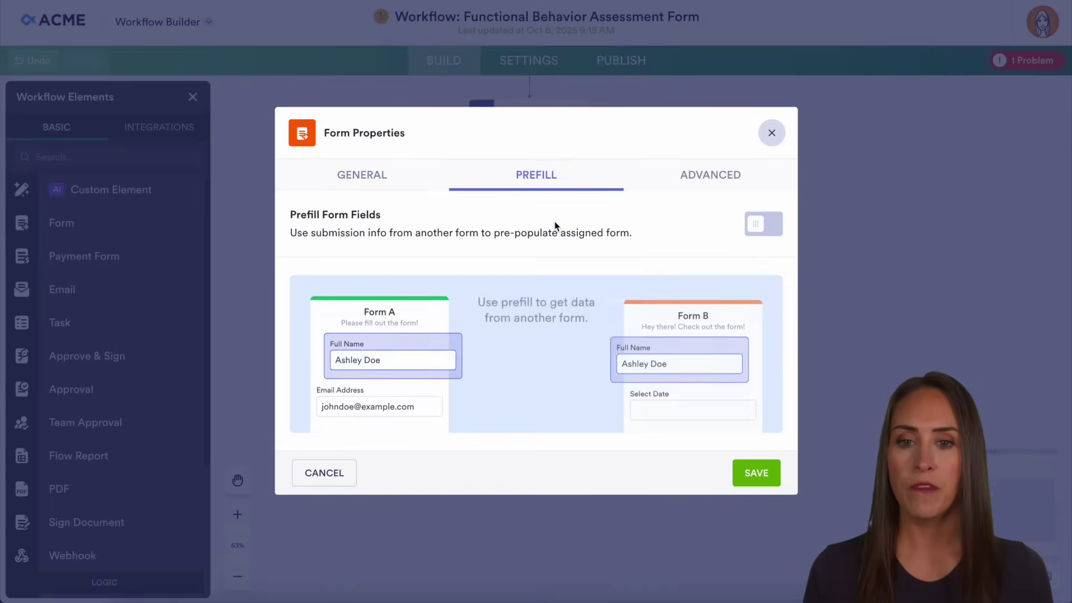
{"action": "left_click", "coordinate": [763, 231]}
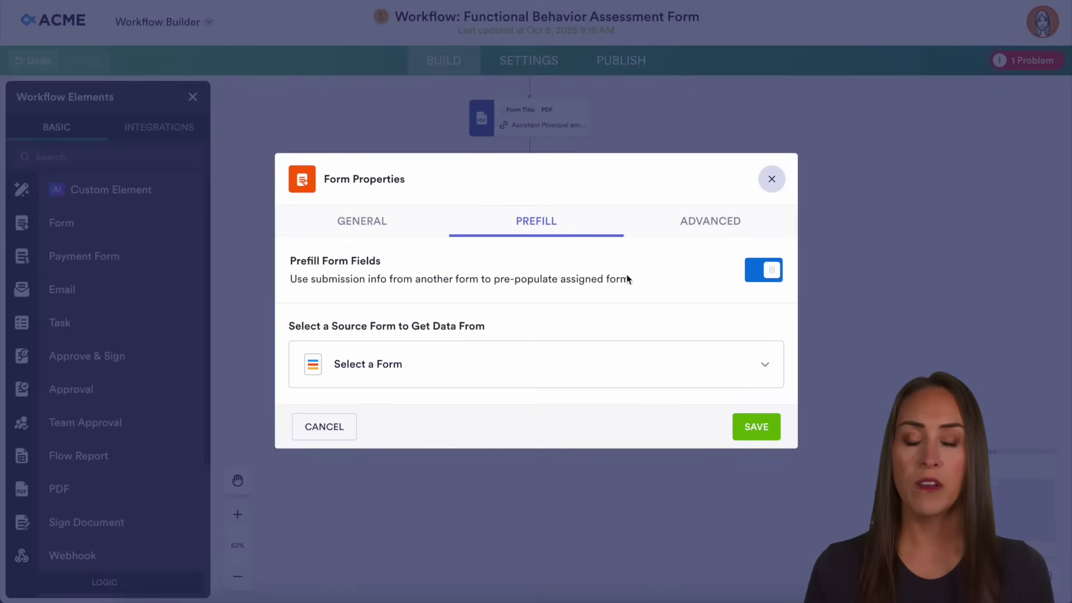
{"action": "left_click", "coordinate": [433, 379]}
{"action": "left_click", "coordinate": [438, 463]}
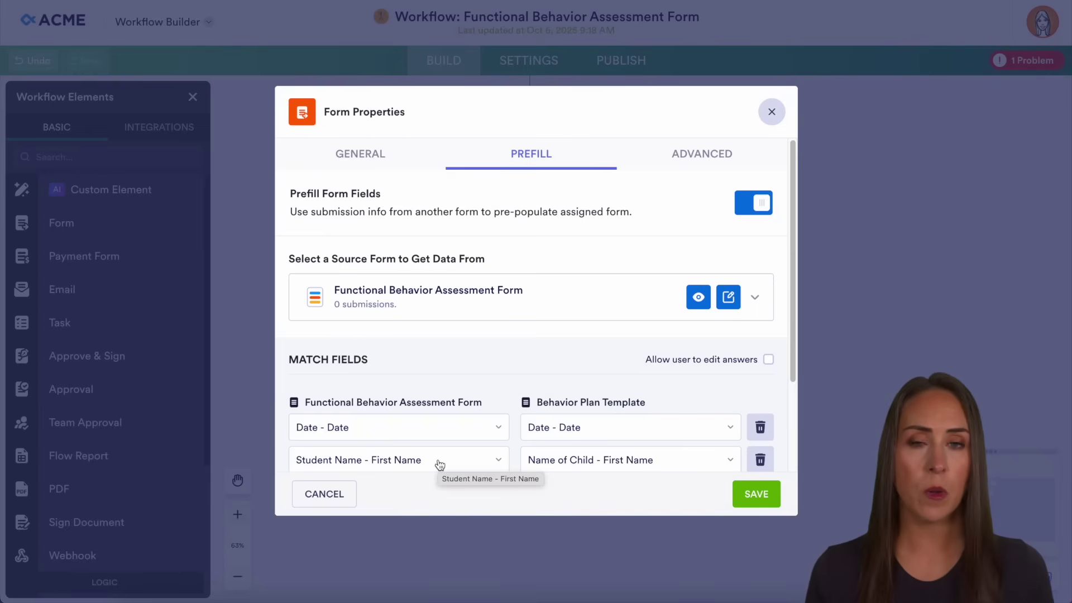
{"action": "scroll", "coordinate": [500, 352], "scroll_direction": "down", "scroll_amount": 2}
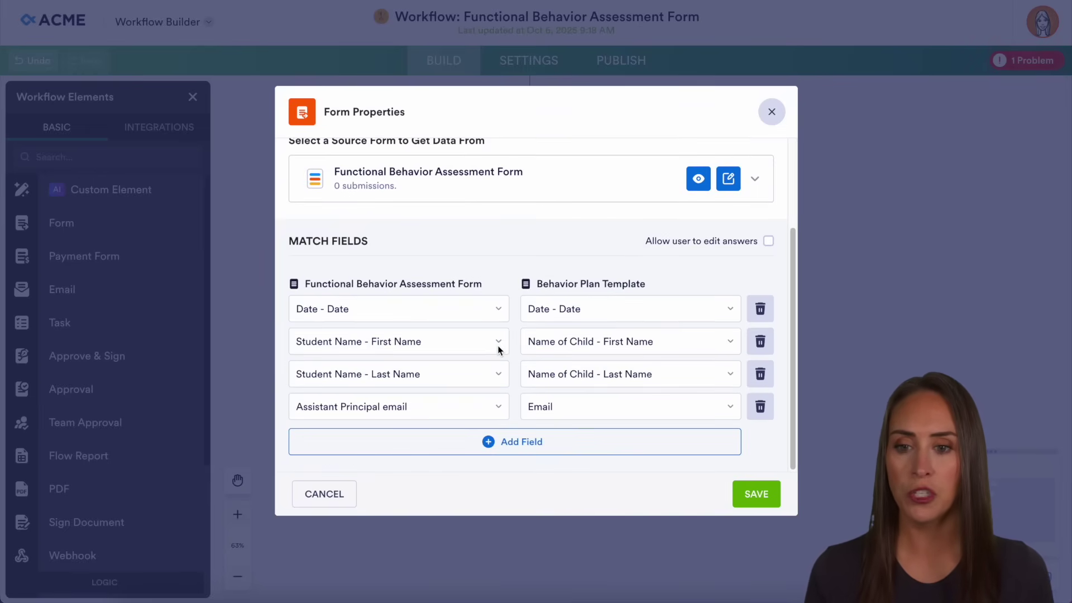
{"action": "scroll", "coordinate": [737, 458], "scroll_direction": "up", "scroll_amount": 2}
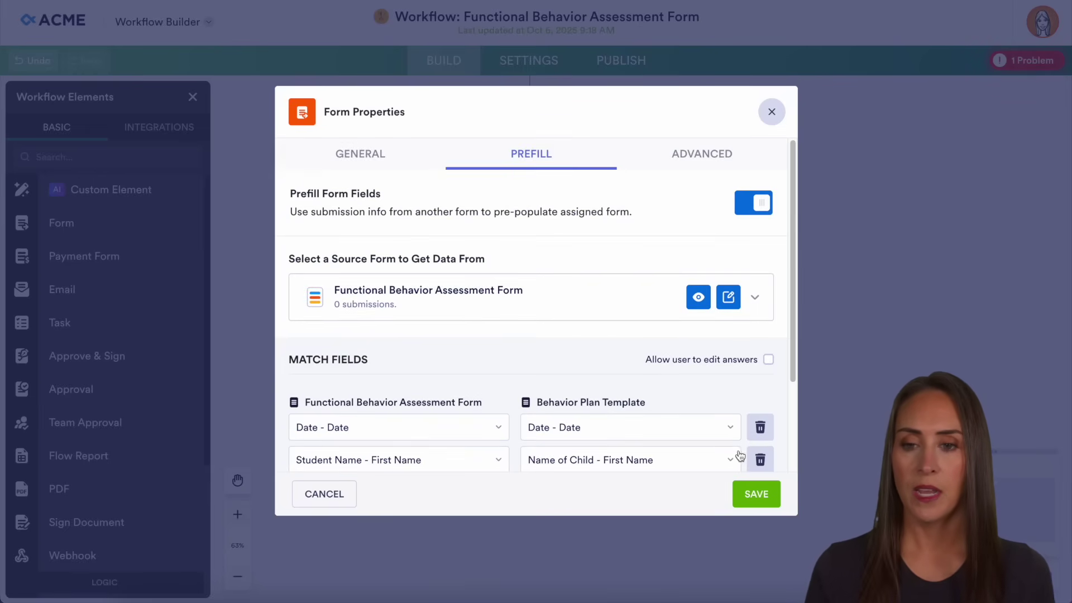
{"action": "left_click", "coordinate": [361, 161]}
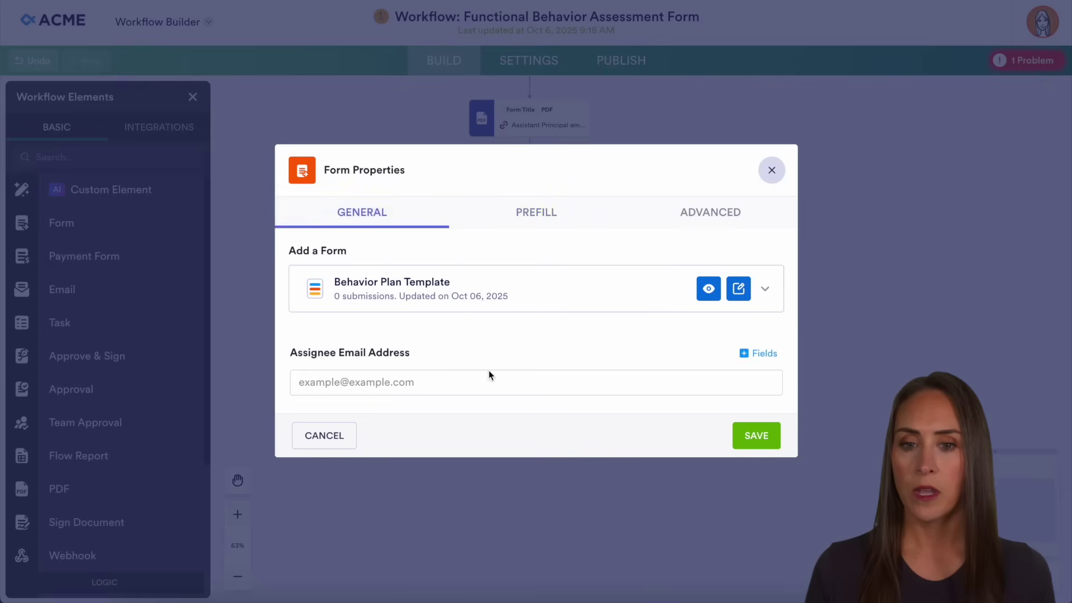
{"action": "left_click", "coordinate": [754, 355]}
{"action": "left_click", "coordinate": [646, 493]}
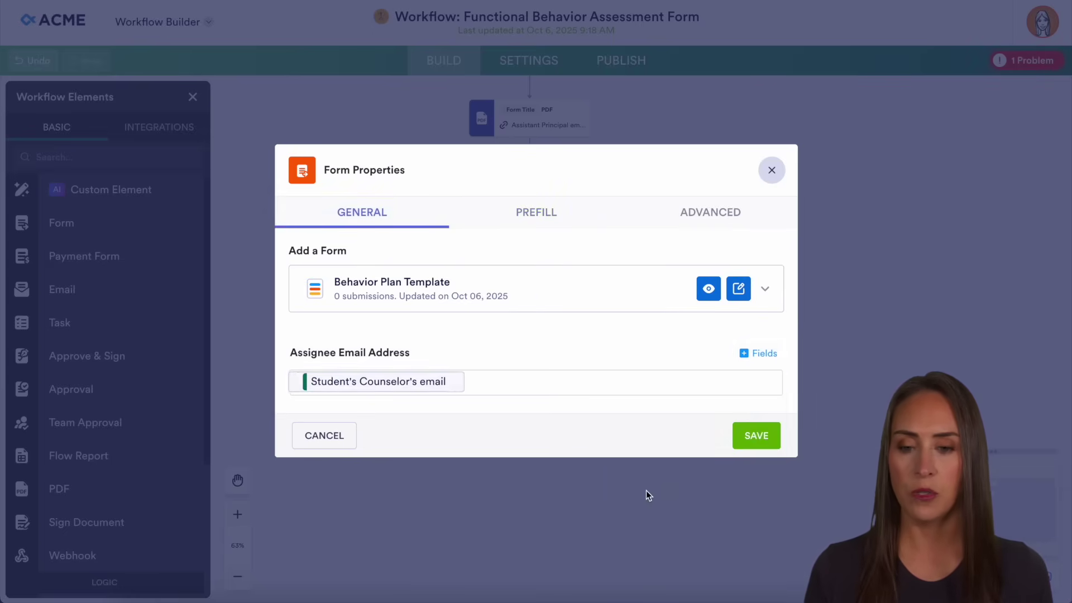
{"action": "left_click", "coordinate": [763, 442]}
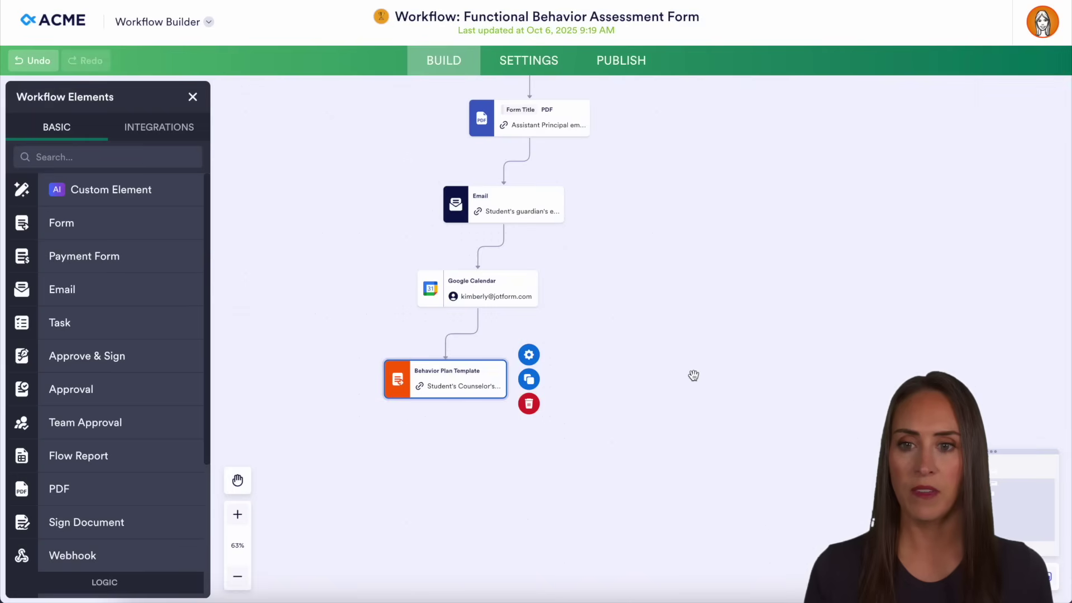